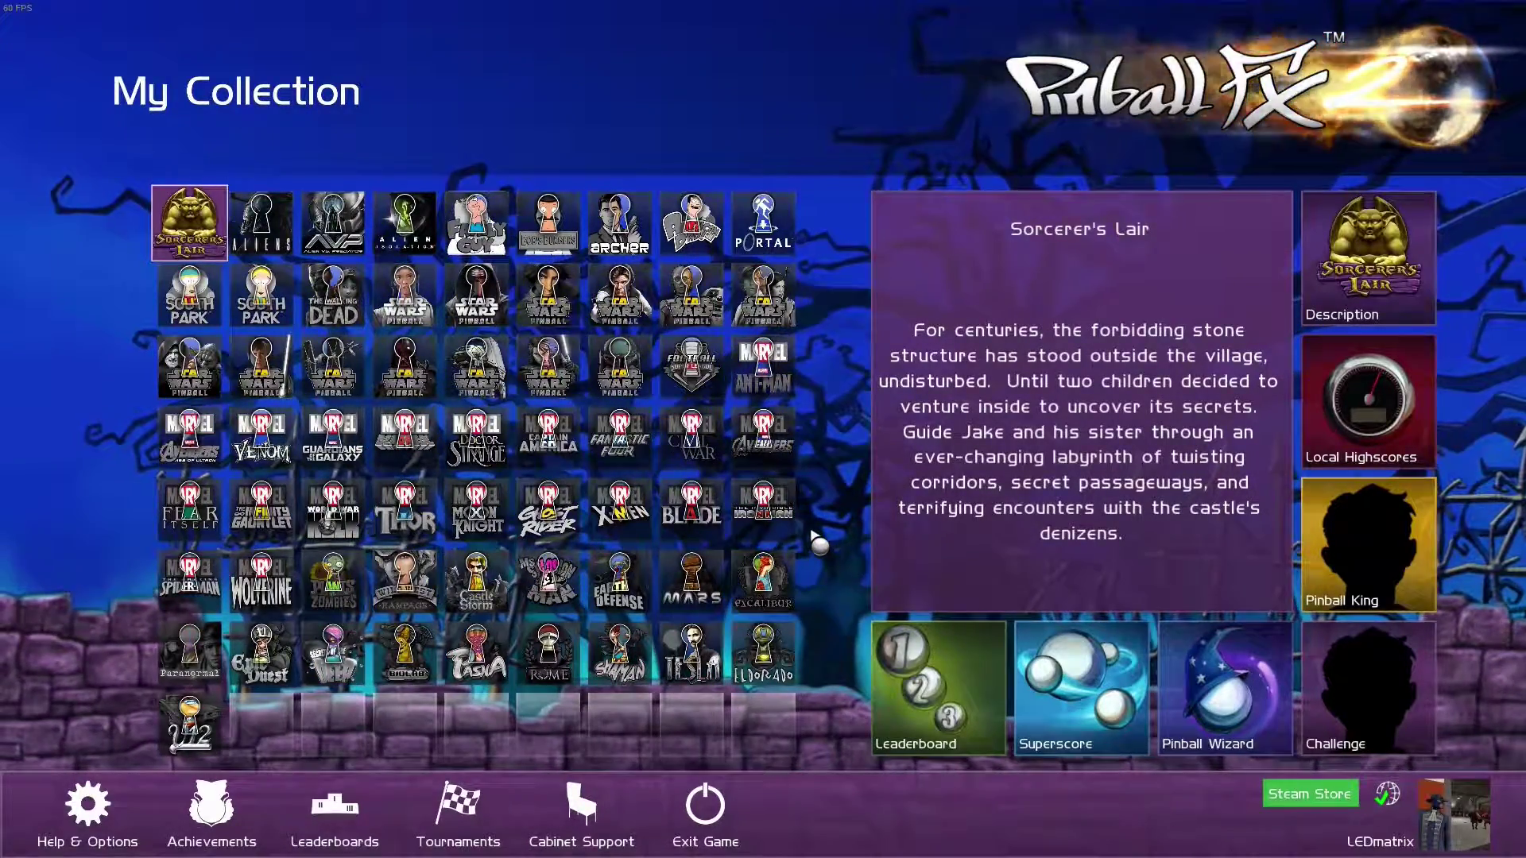
- Start the Sorcerer's Lair table and play the first ball with the flippers
left_click(166, 194)
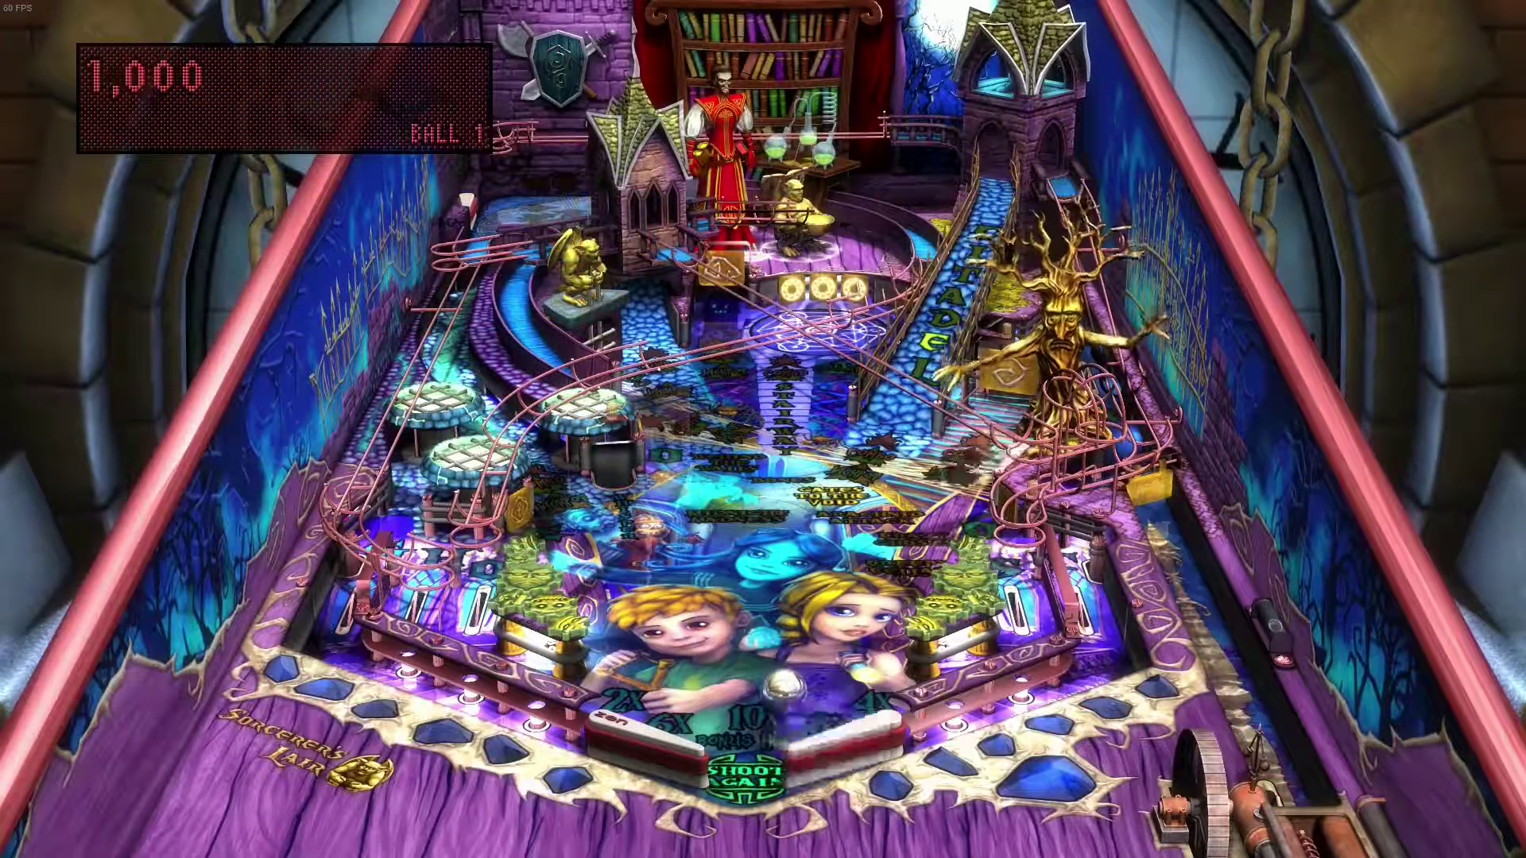
key("Shift_L")
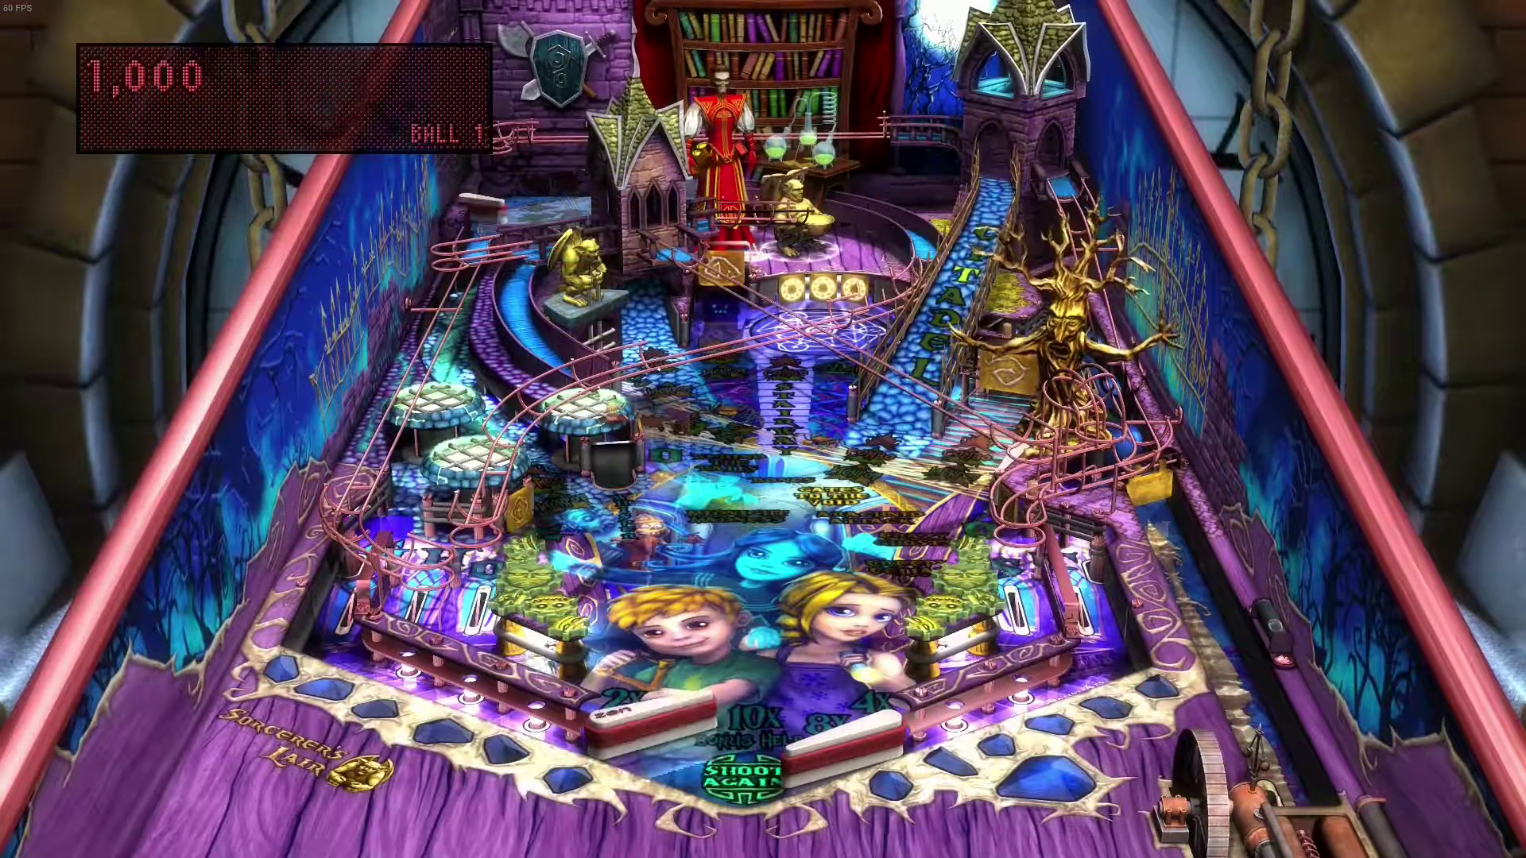
key("space")
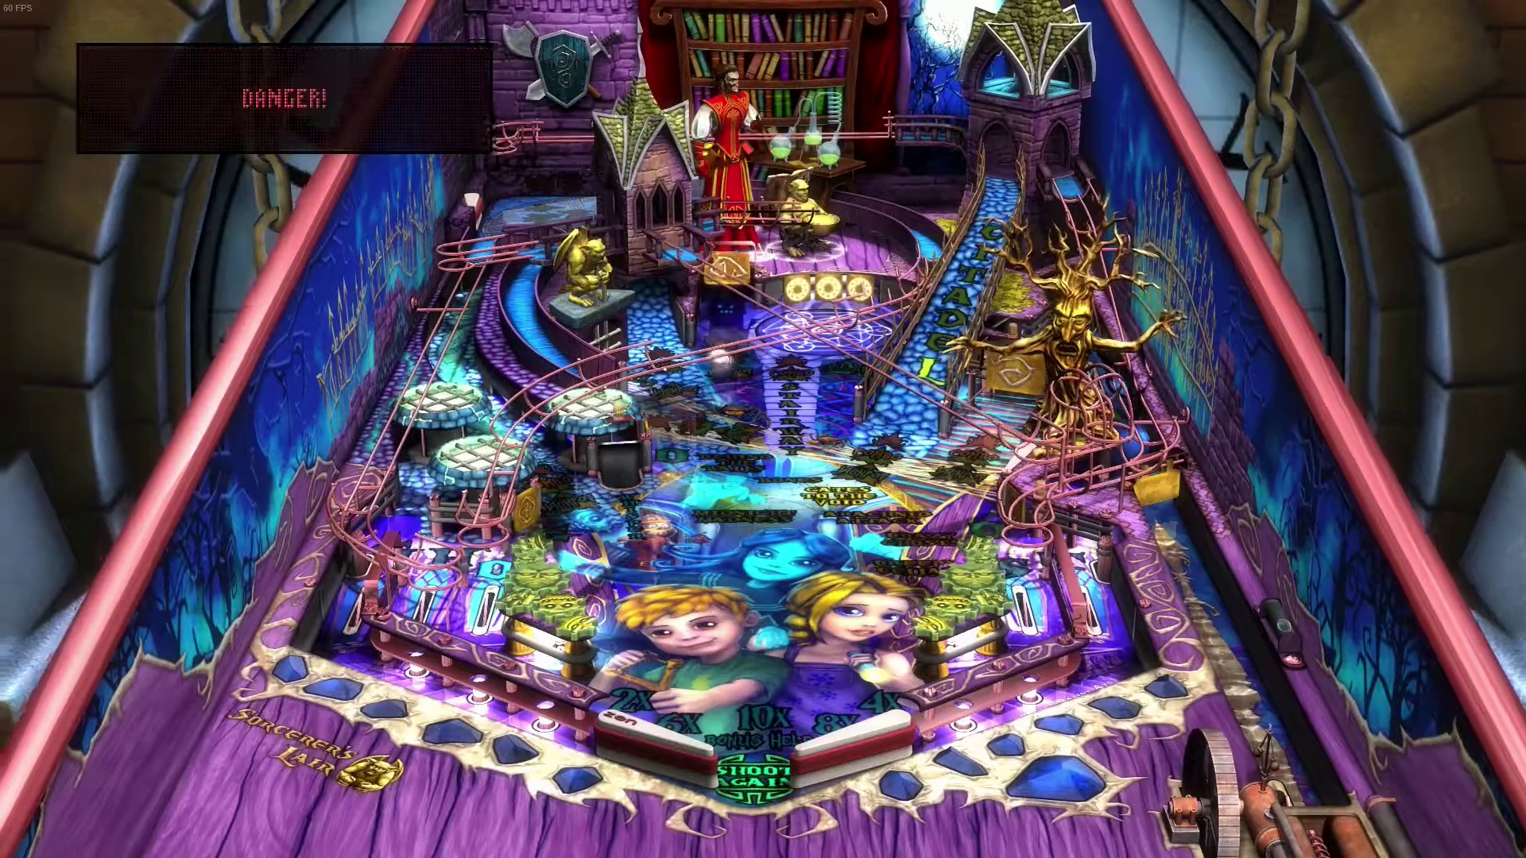
key("Shift_L")
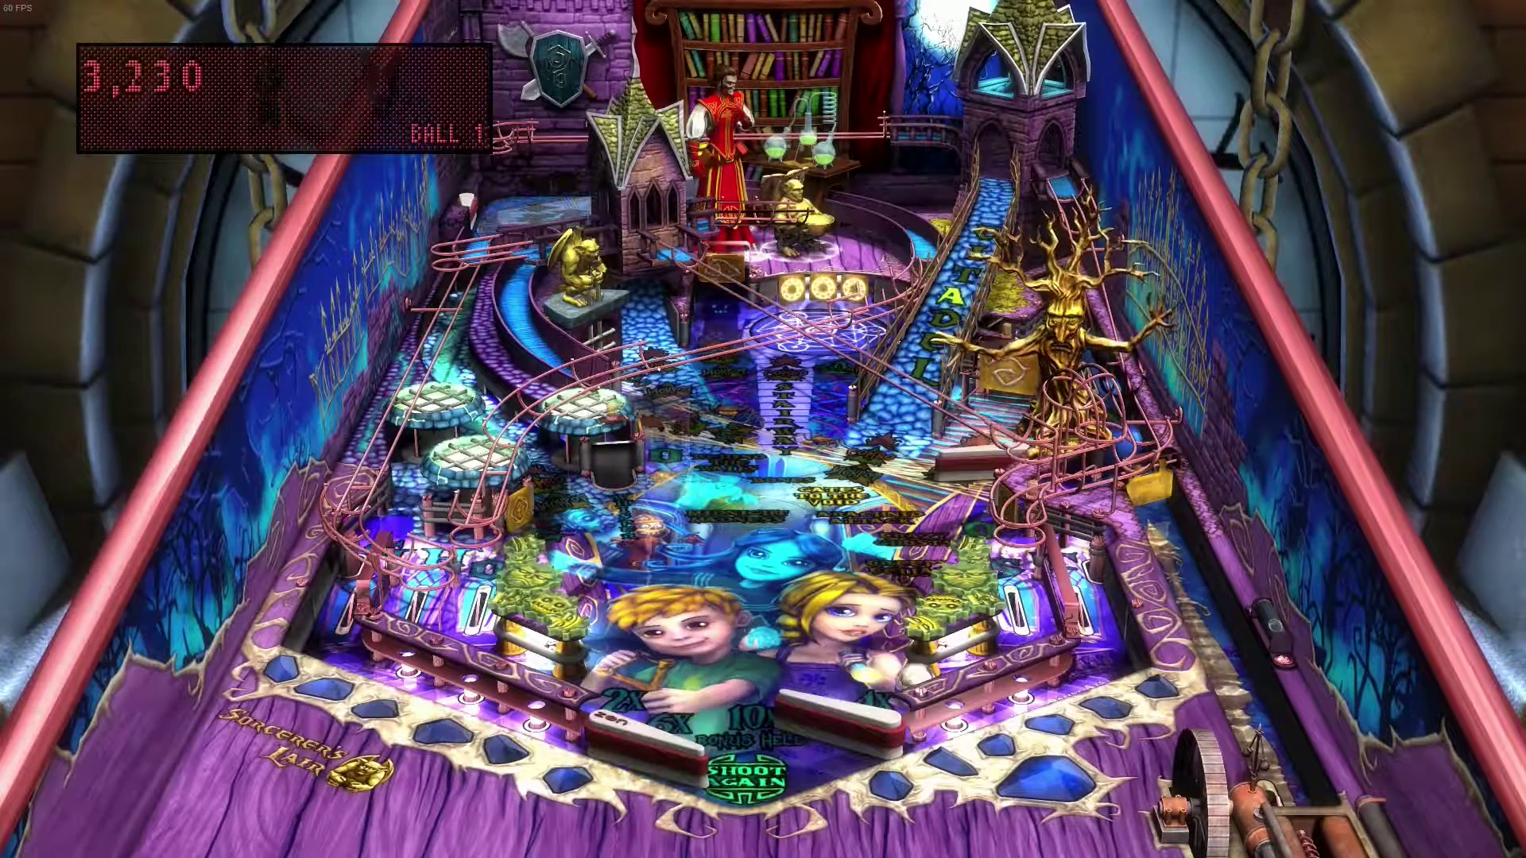
key("Shift_R")
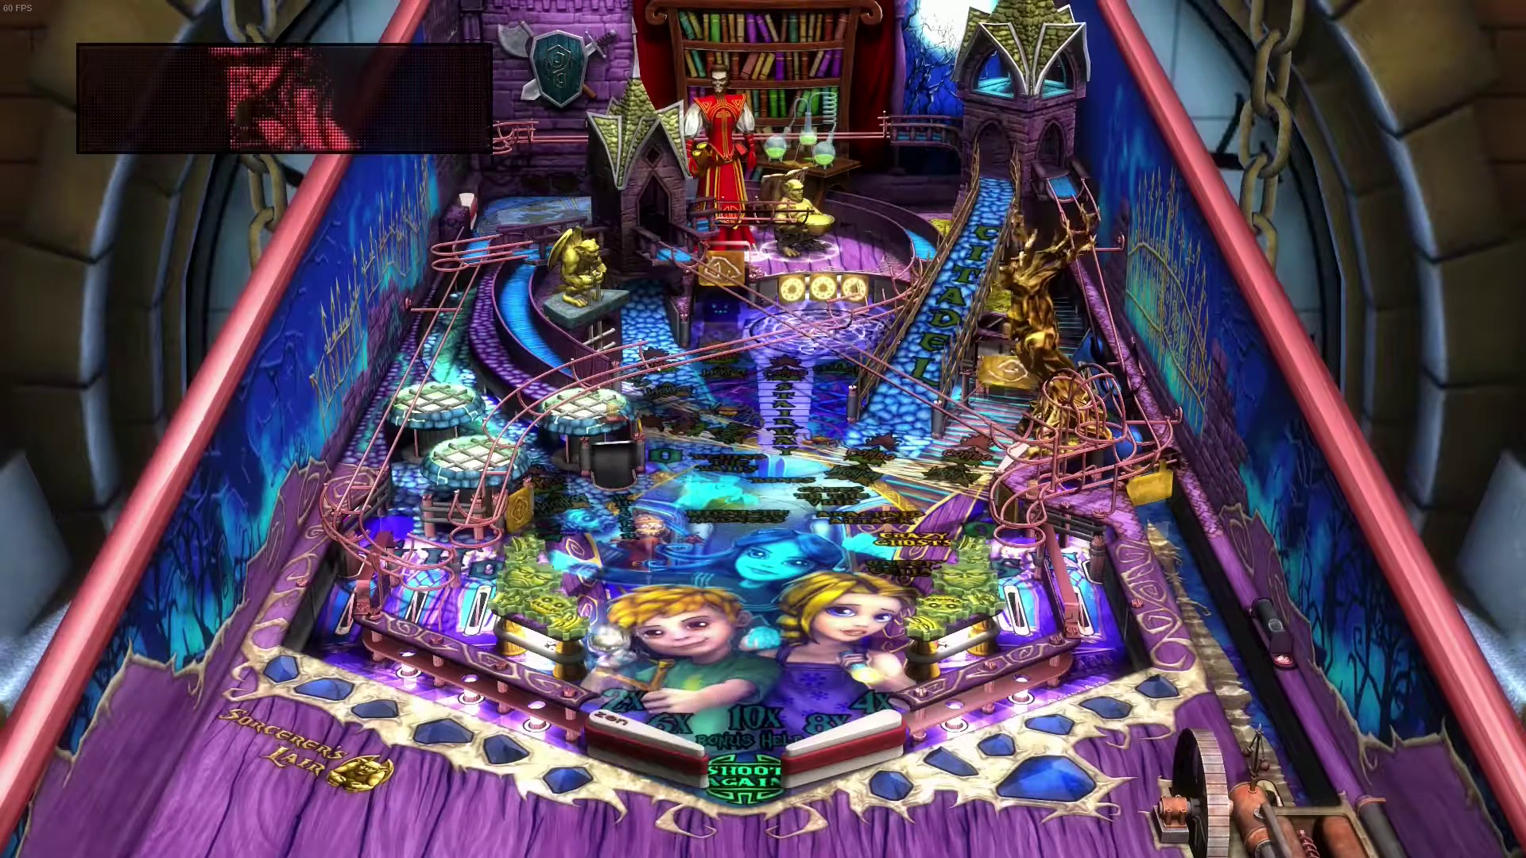
key("shift")
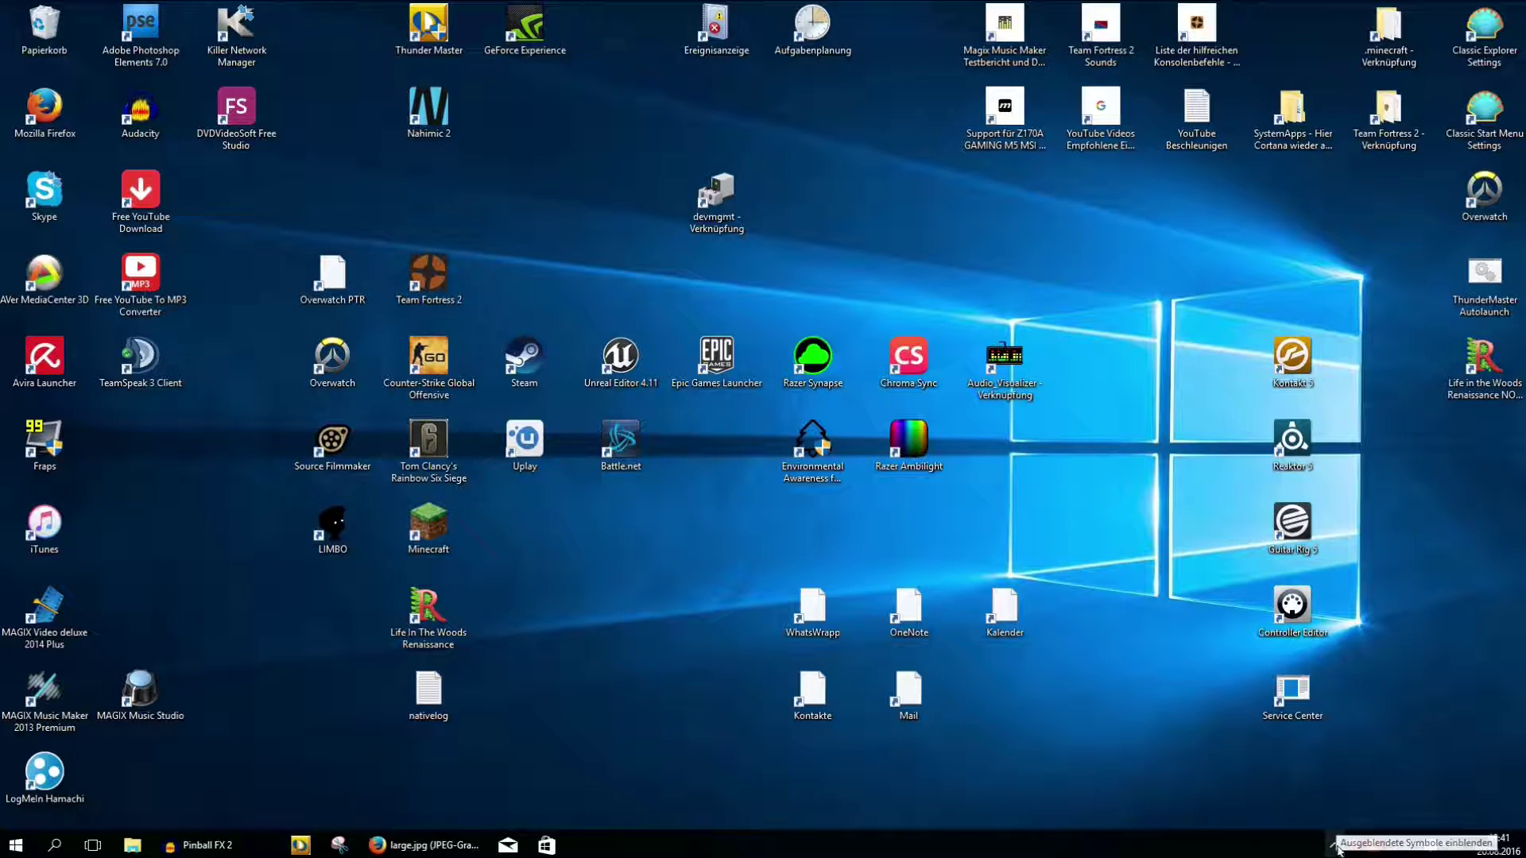
- Open NVIDIA Systemsteuerung from the desktop and show the per-program settings under 3D-Einstellungen verwalten
left_click(1336, 847)
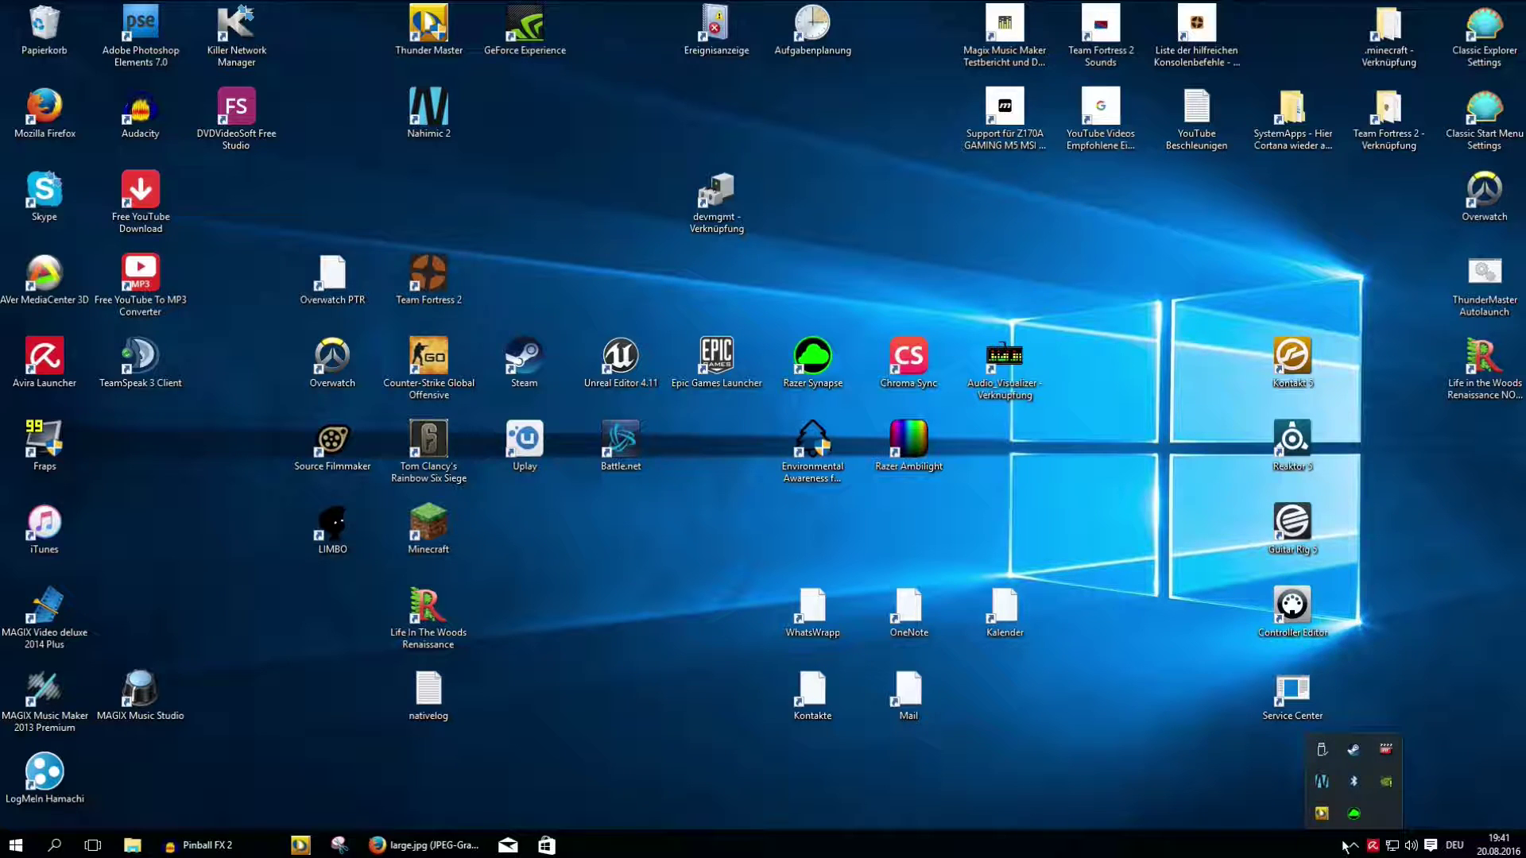
right_click(1389, 785)
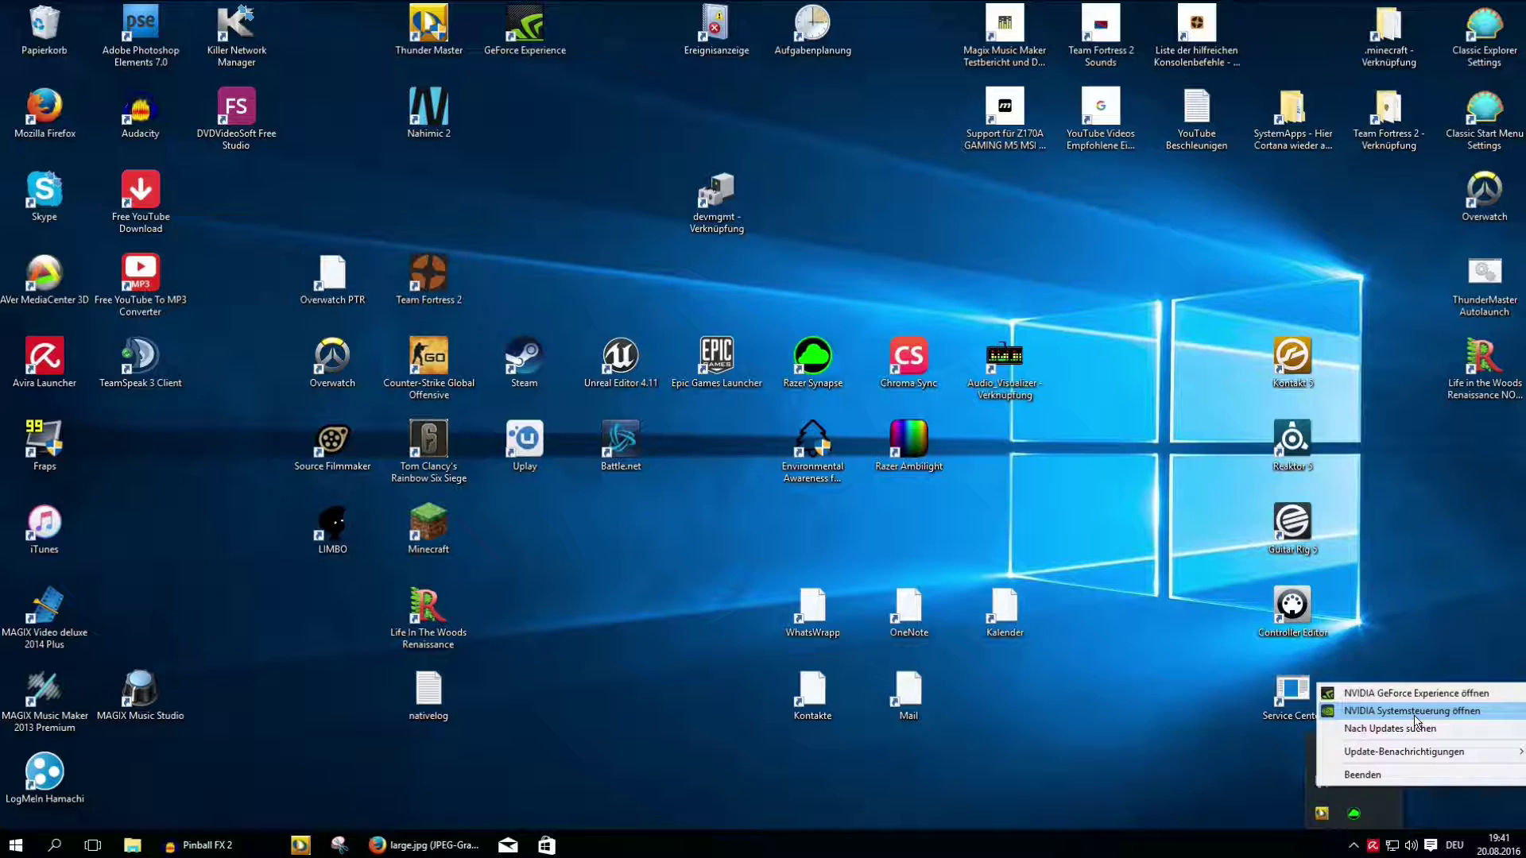
right_click(1058, 497)
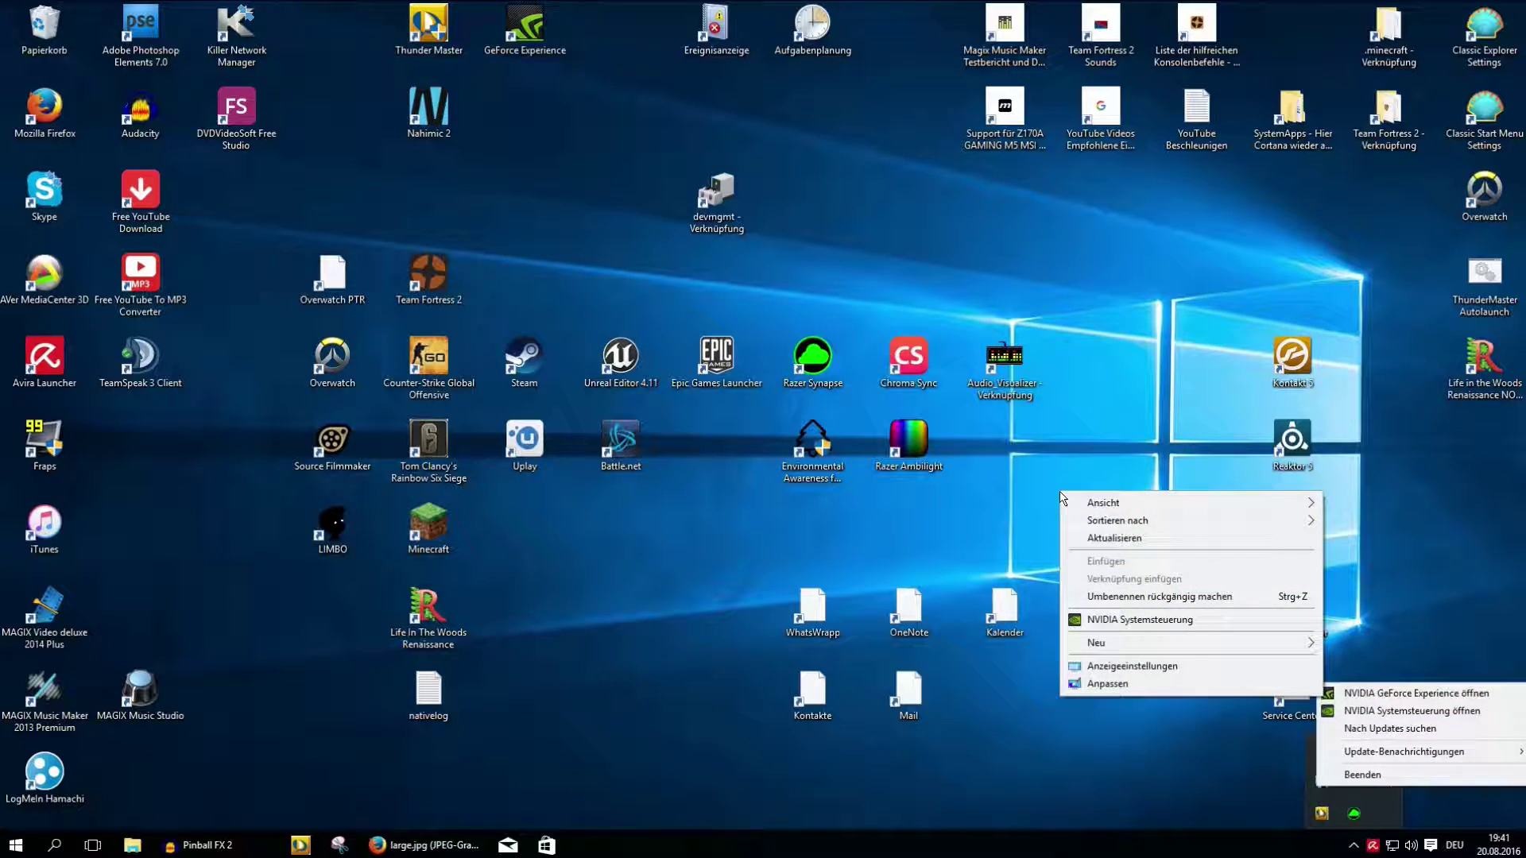
left_click(1106, 624)
left_click_drag(1085, 134, 600, 144)
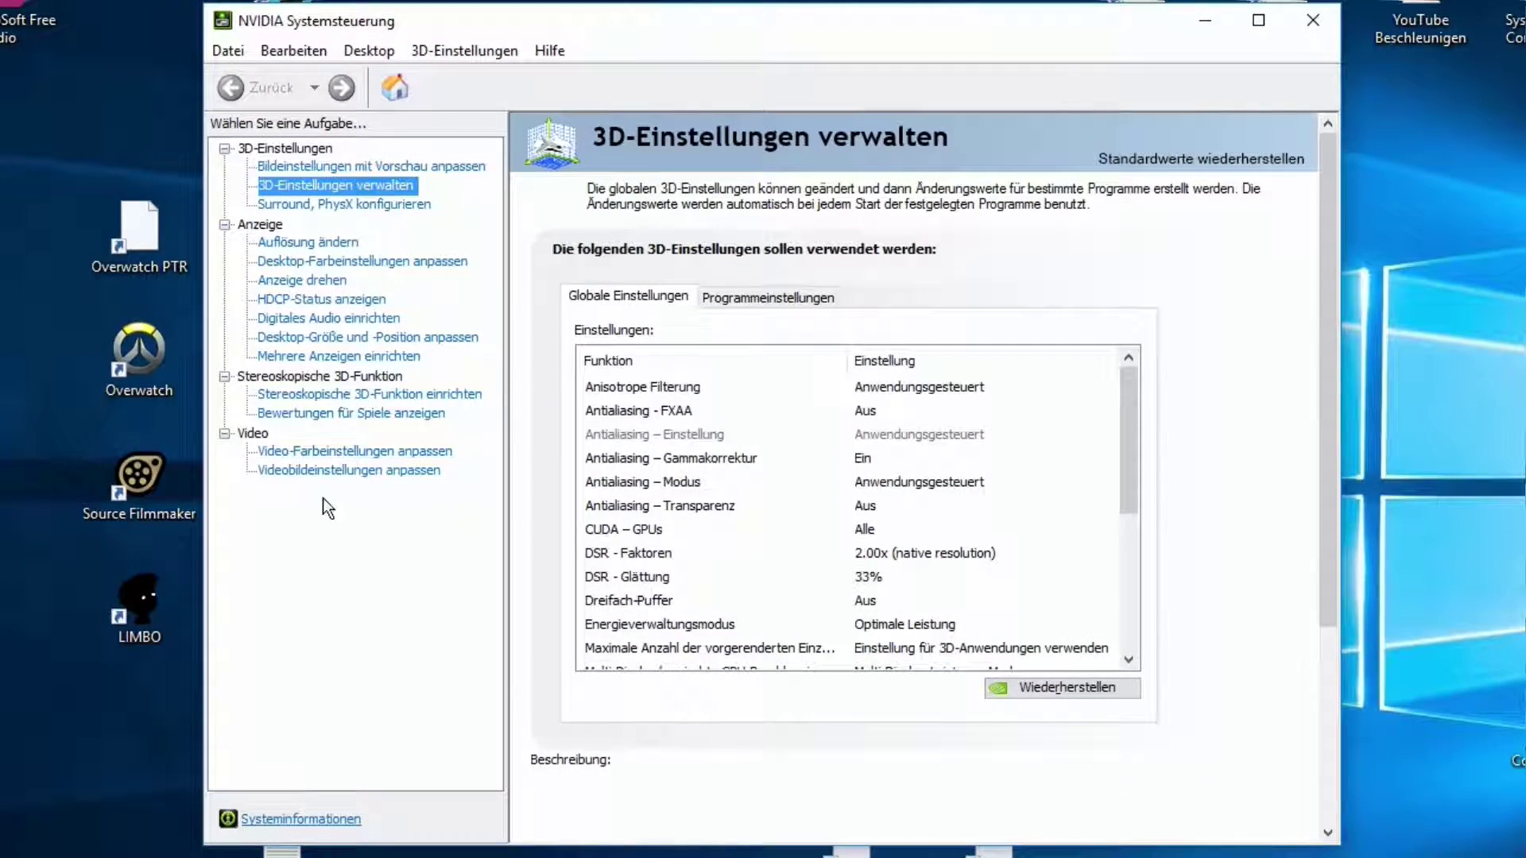
left_click(408, 215)
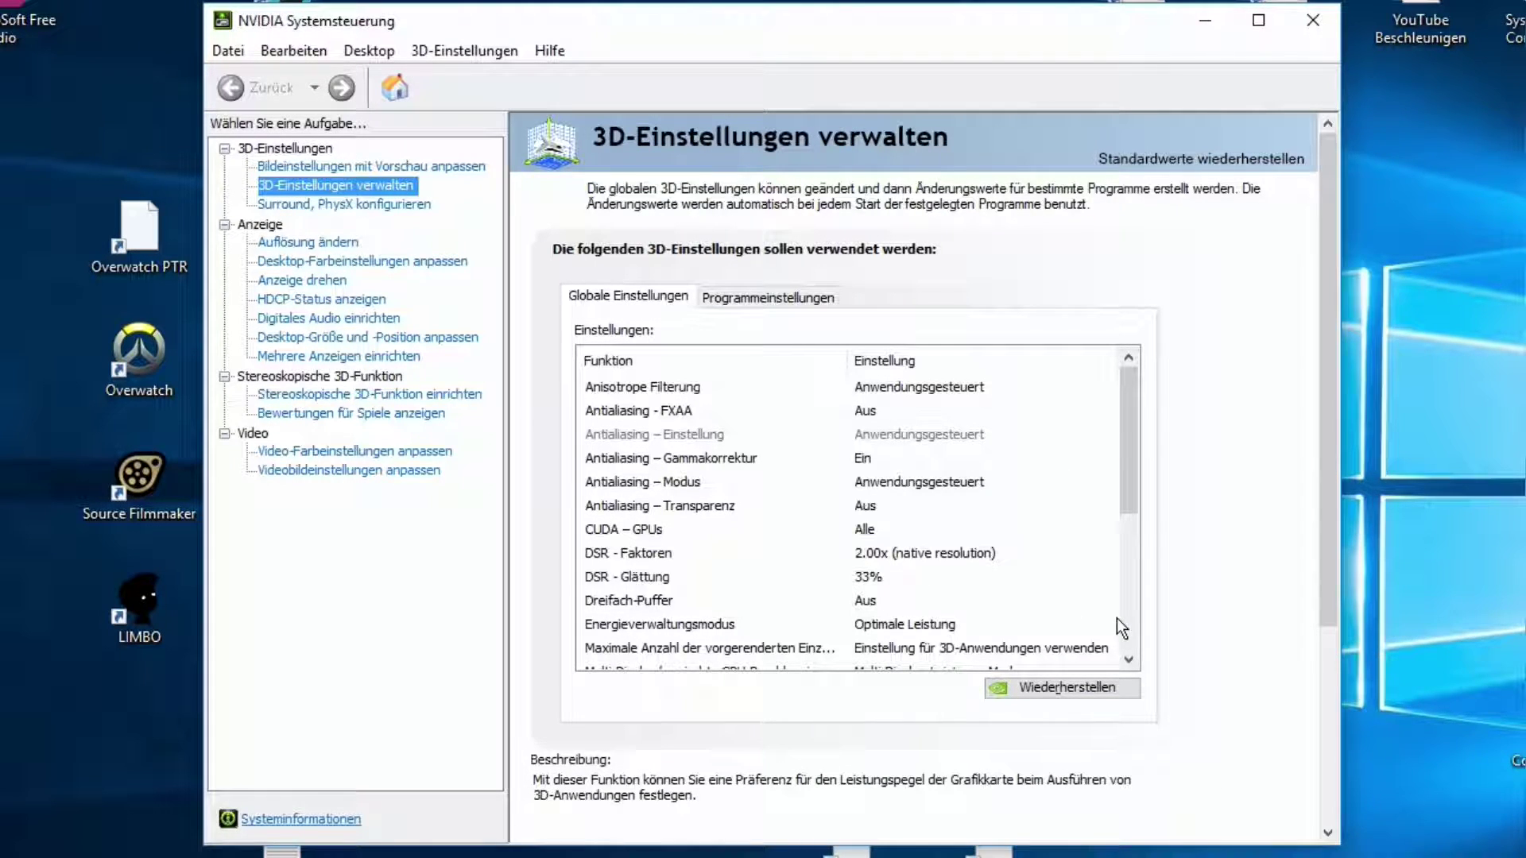
left_click(752, 298)
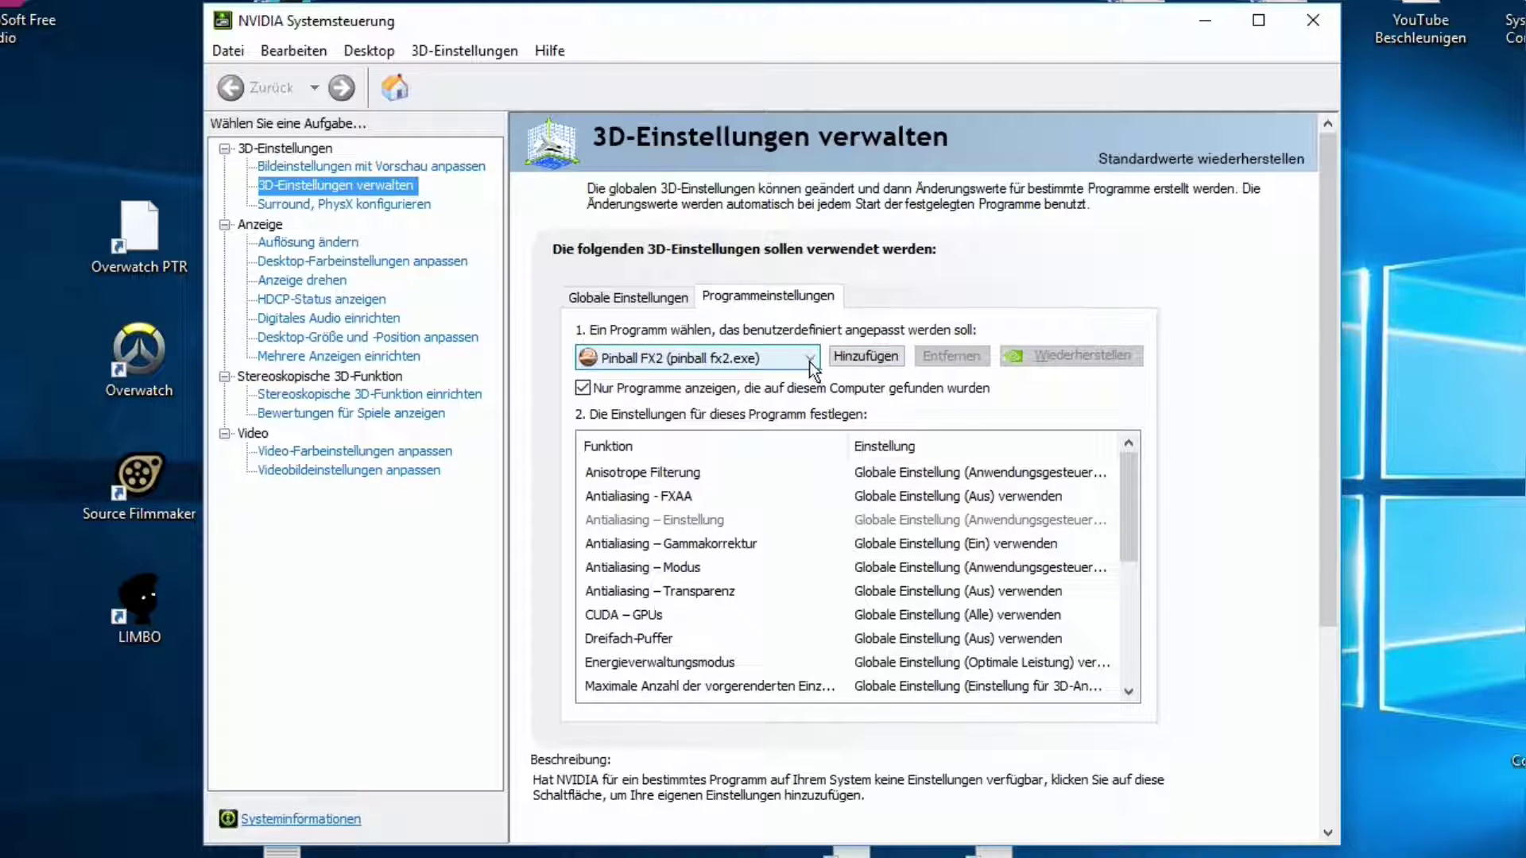
- Browse to the Pinball FX2 application in D:\SteamGames\steamapps\common\Pinball FX2 as a program to add, and cancel without adding it
left_click(858, 357)
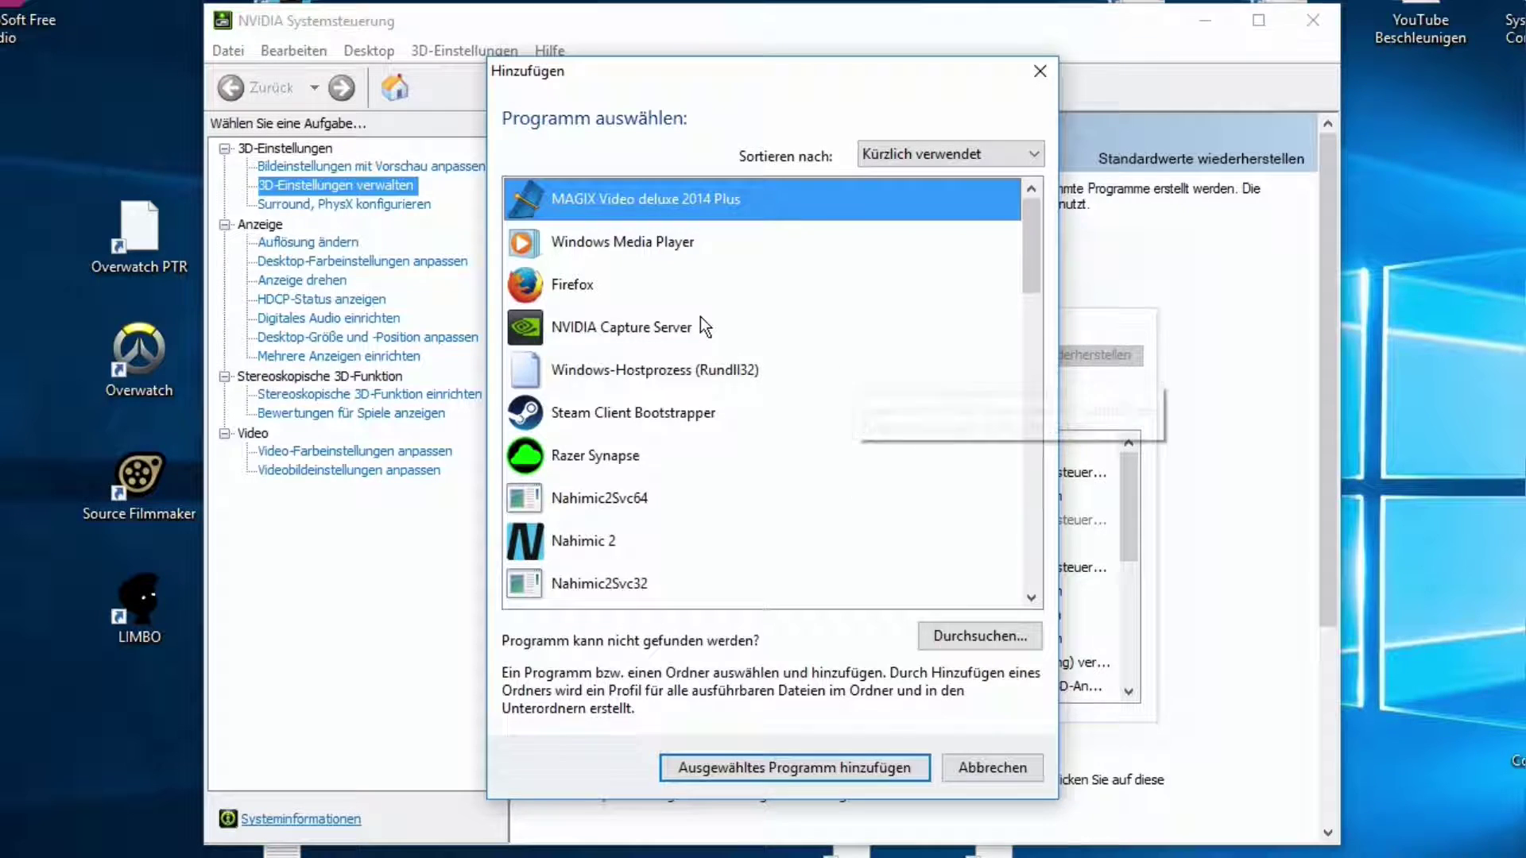
left_click(979, 636)
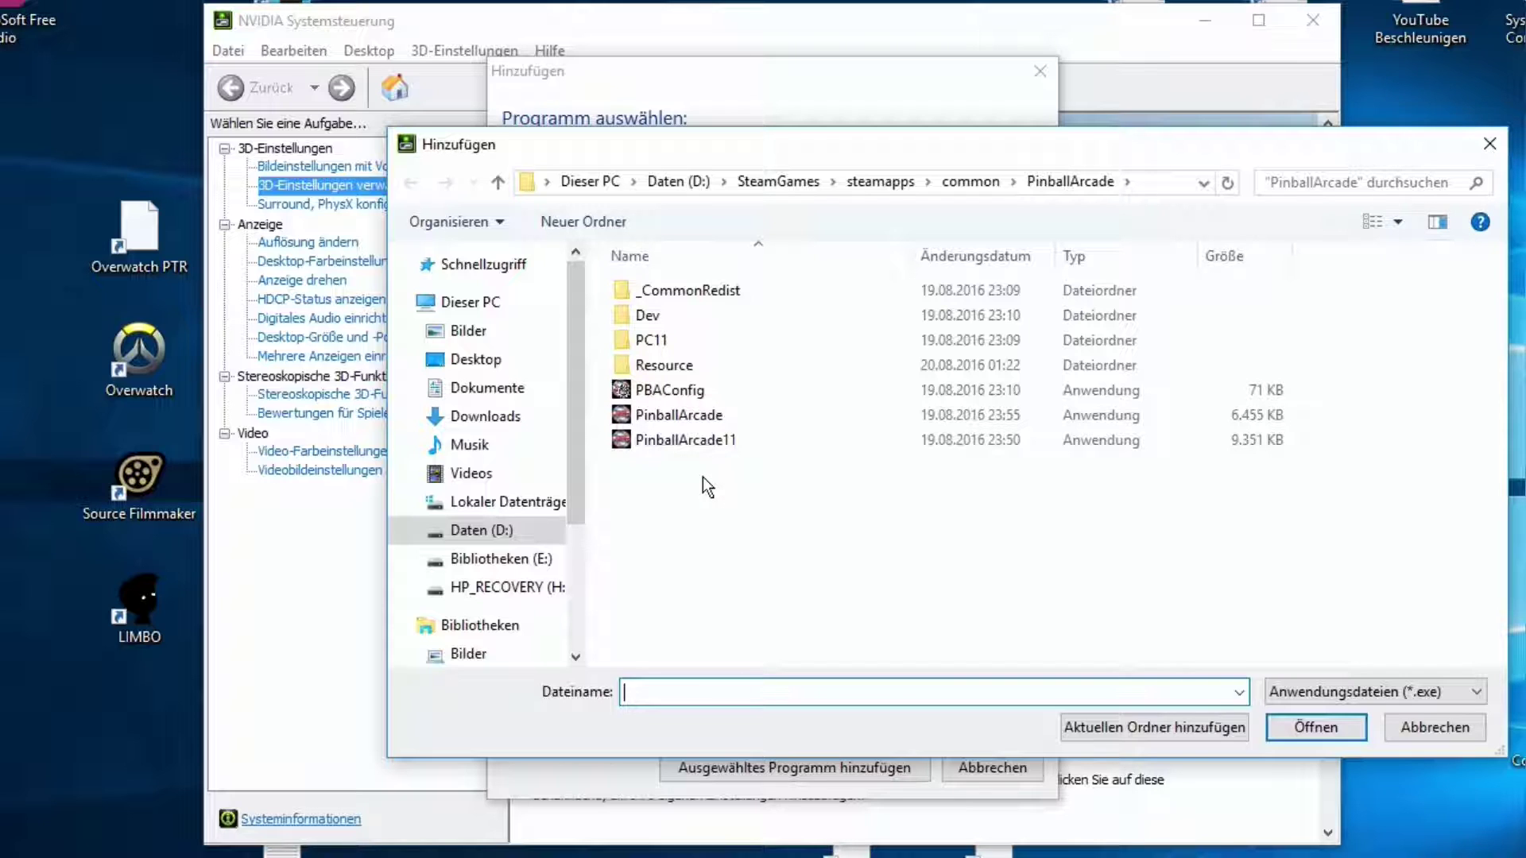
left_click(772, 183)
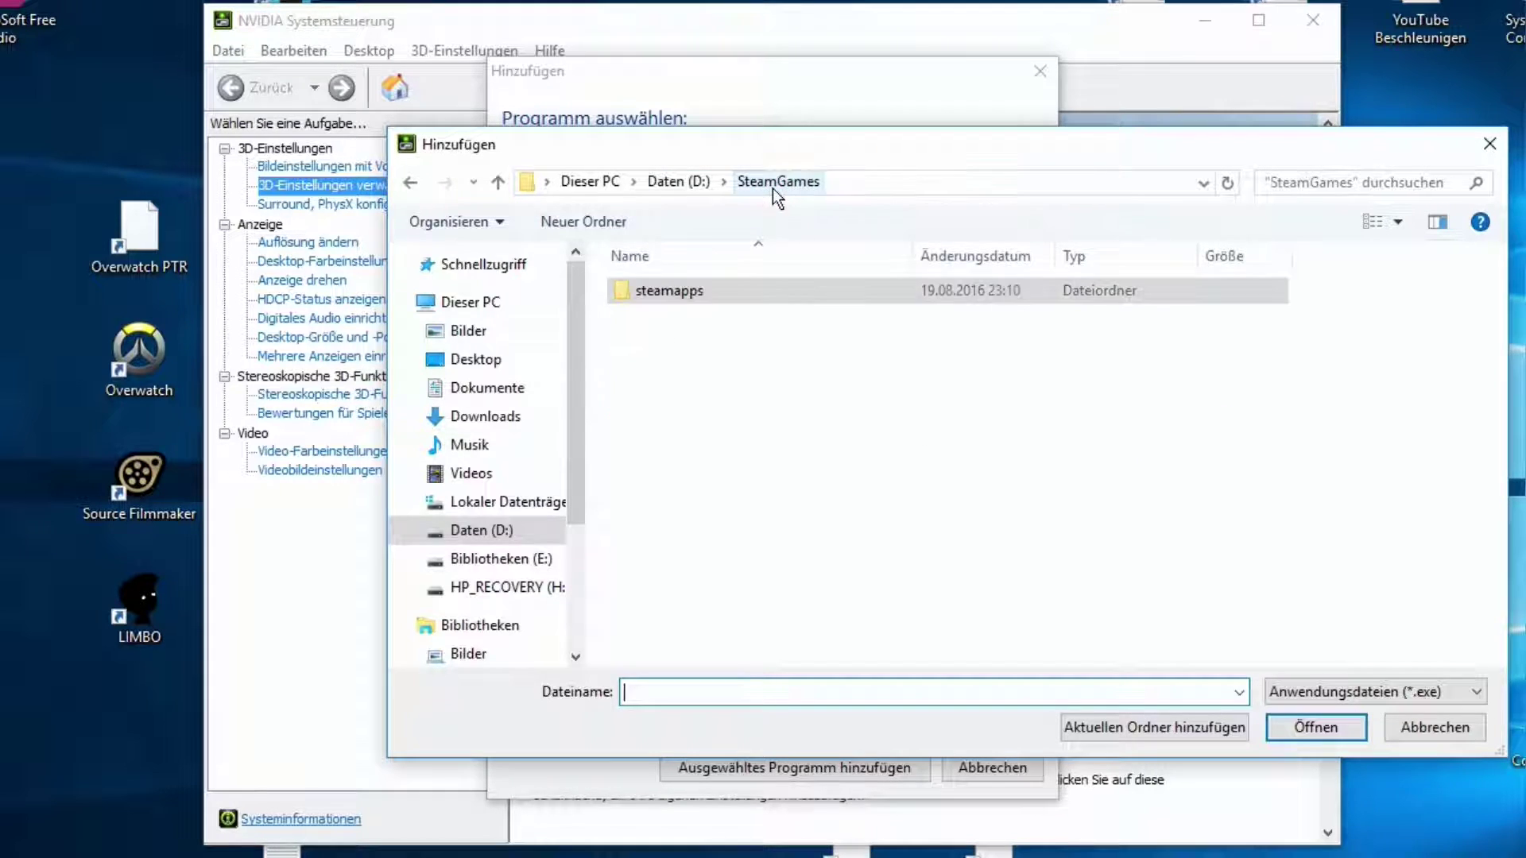
double_click(679, 302)
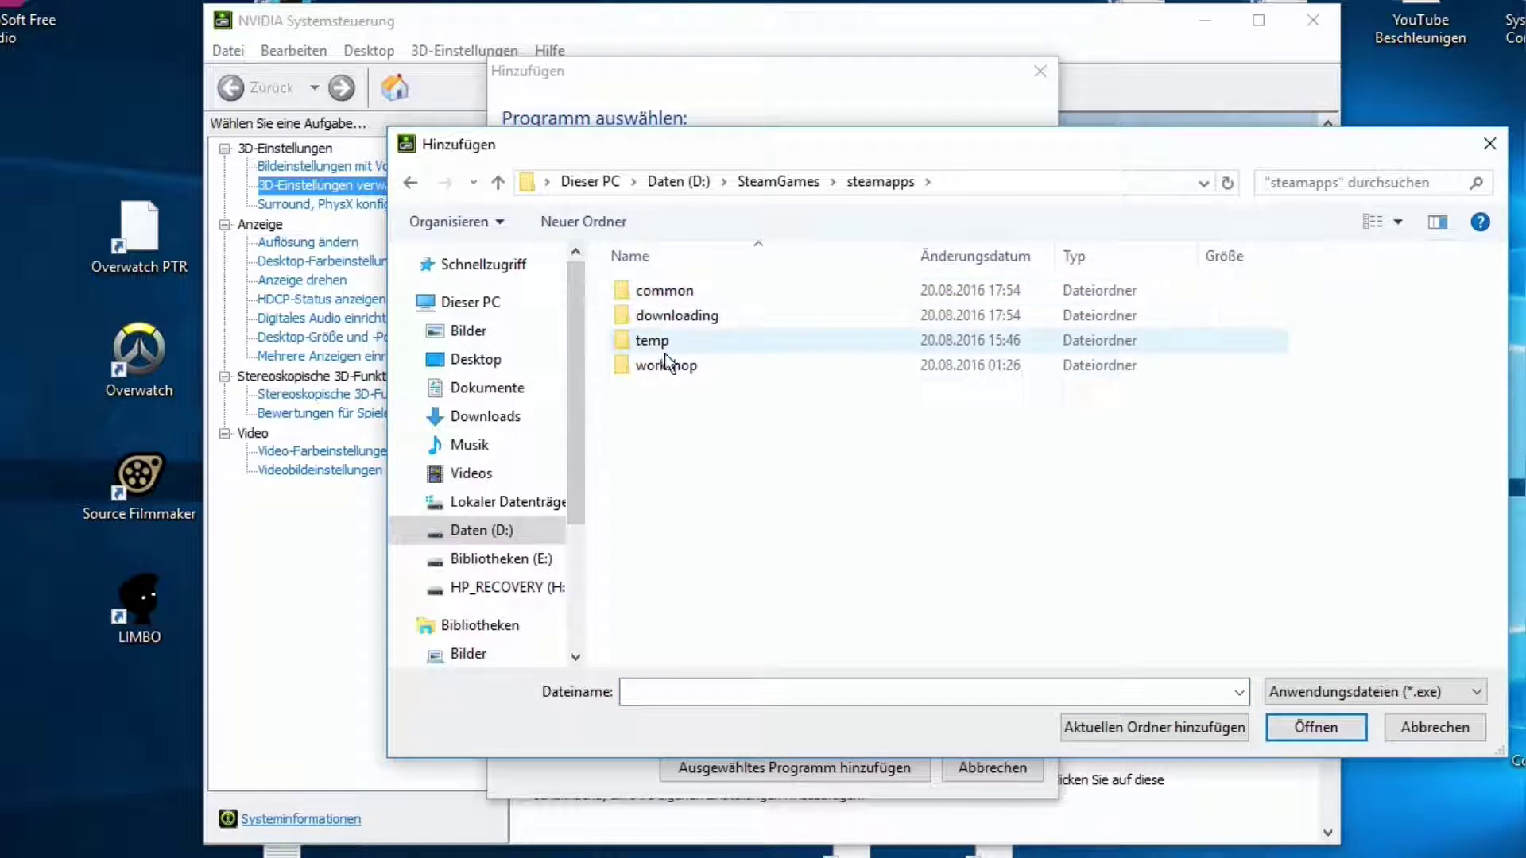
double_click(679, 290)
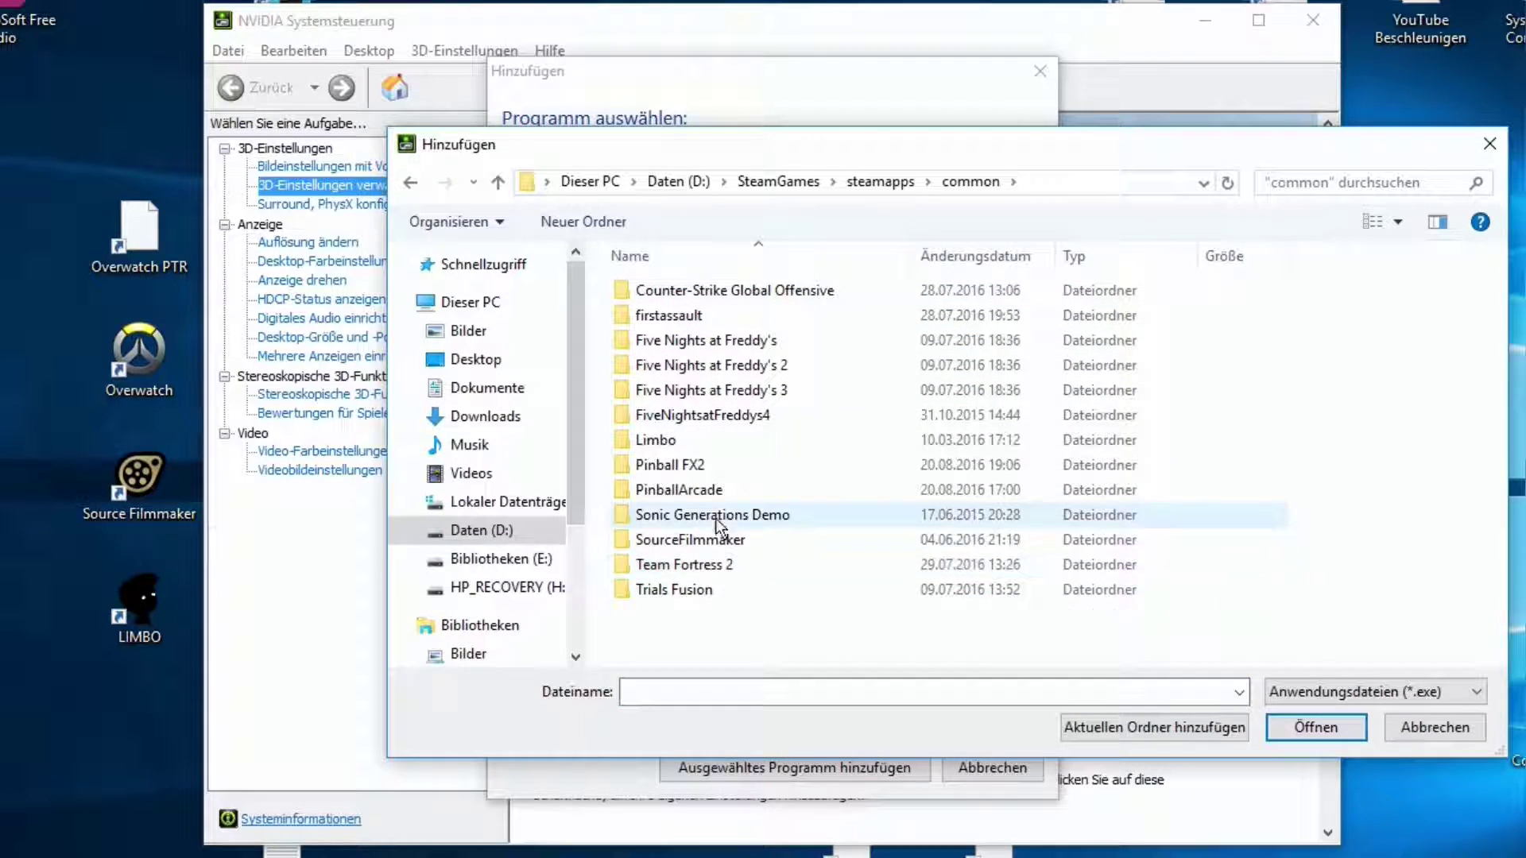
double_click(753, 467)
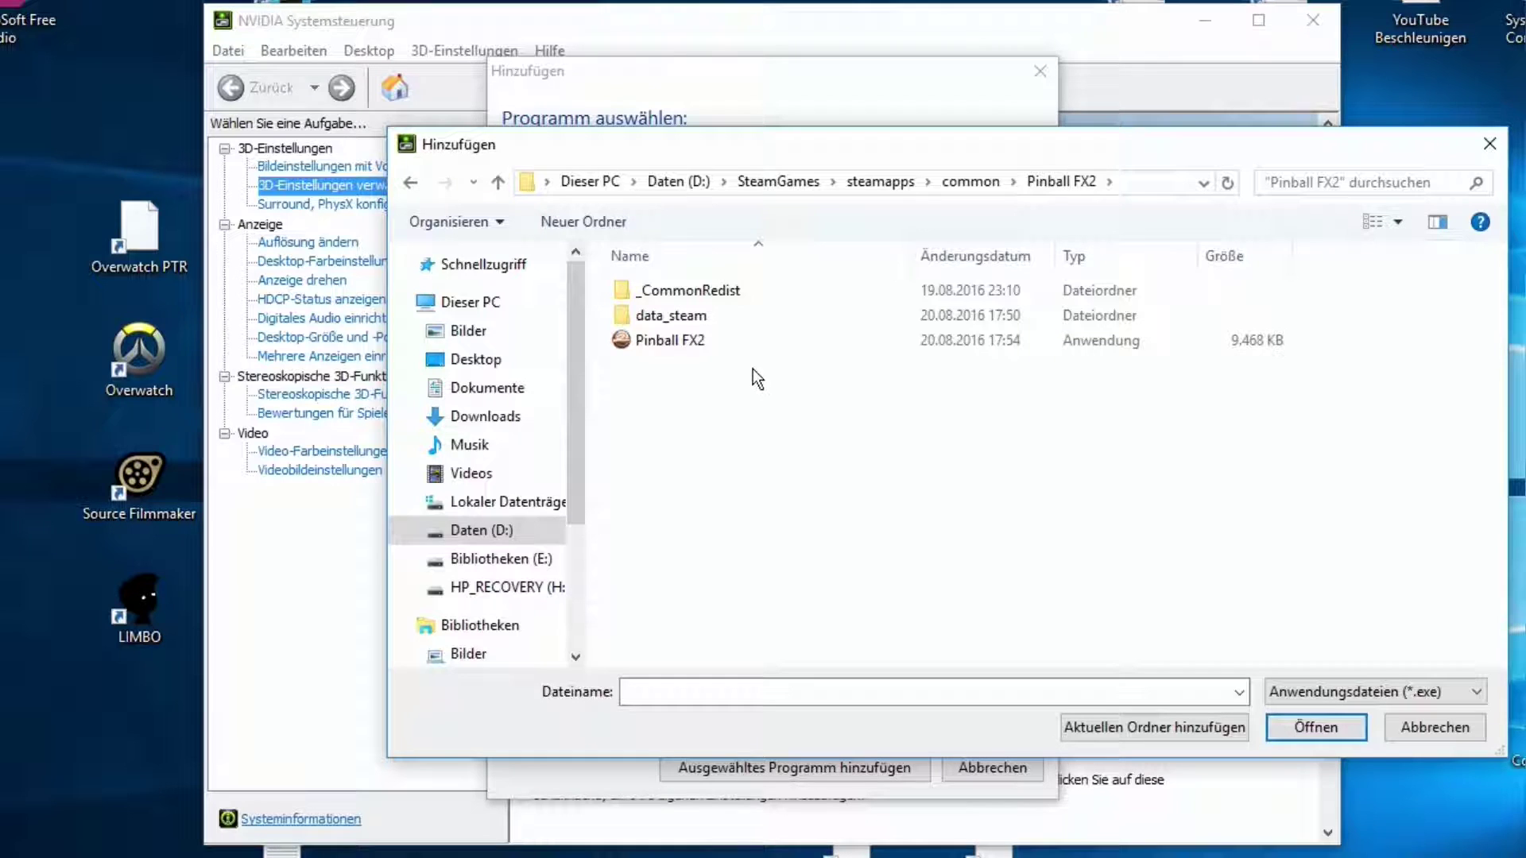
left_click(717, 345)
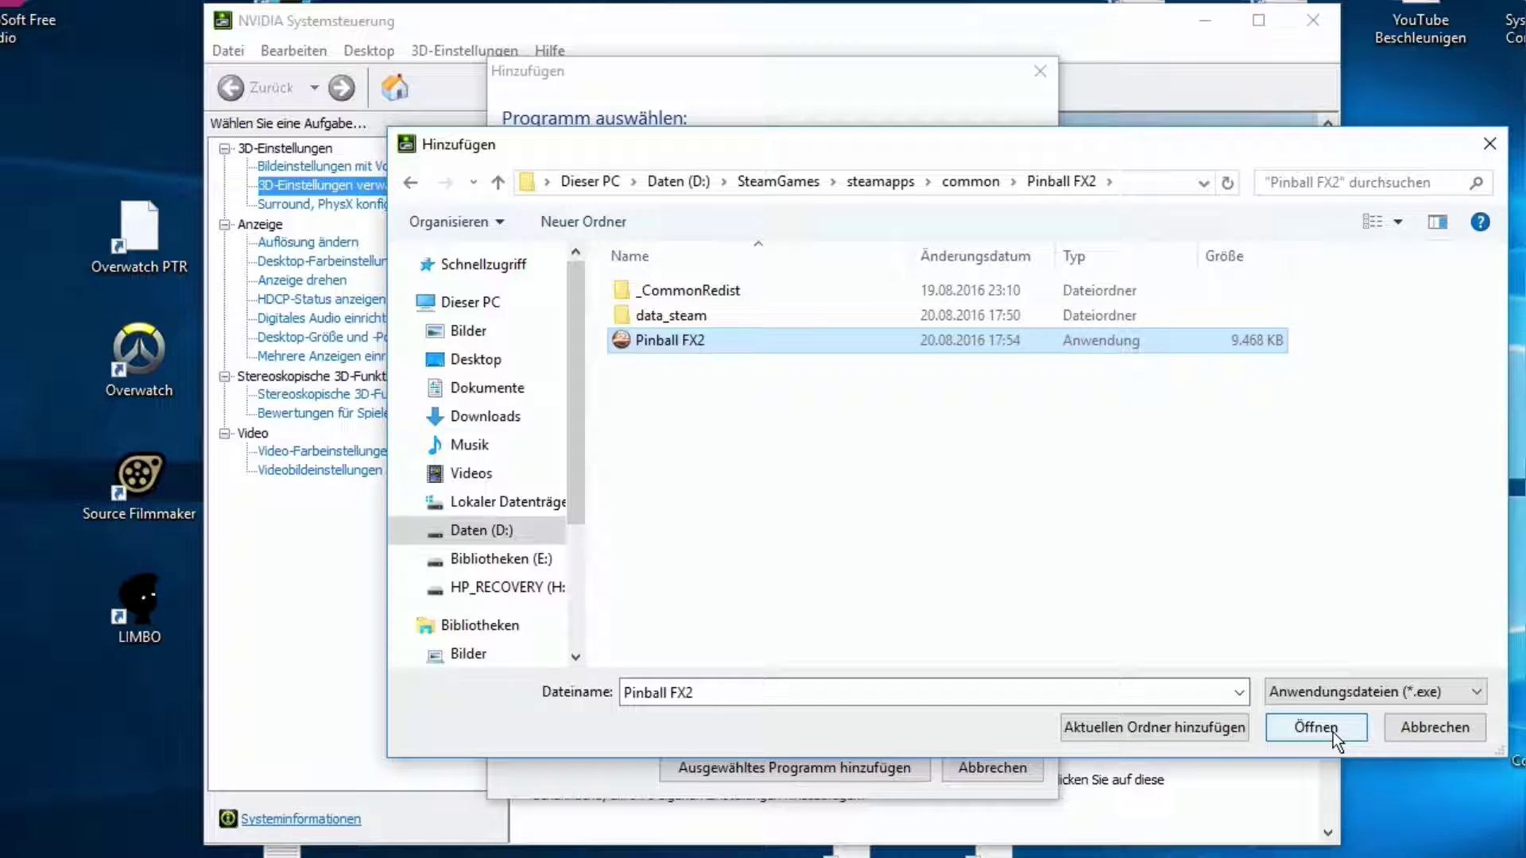
left_click(1423, 728)
left_click(972, 773)
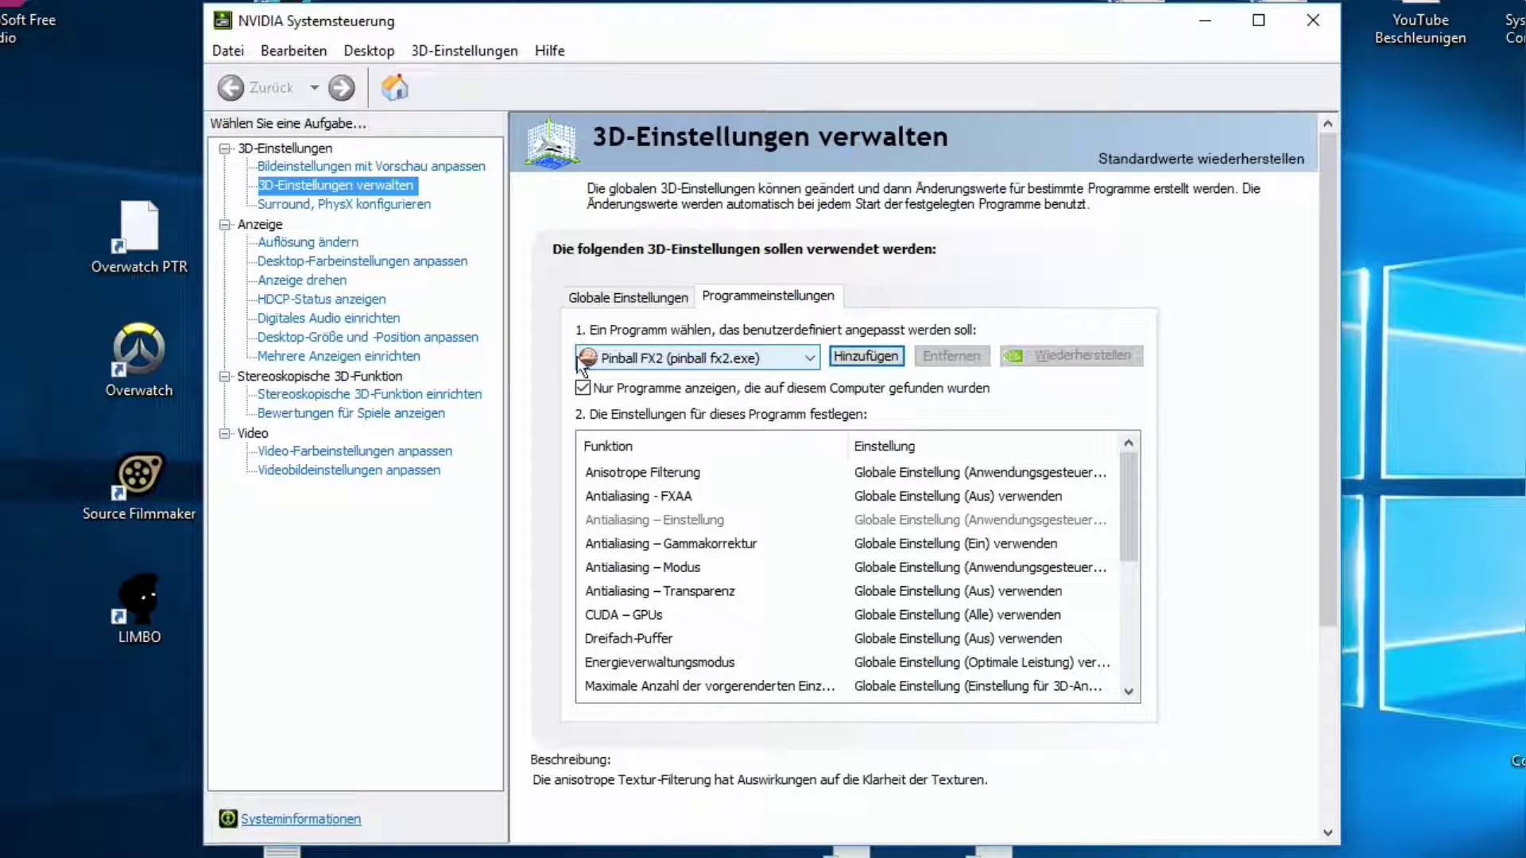
- Keep Pinball FX2 as the program to customise and set its Vertikale Synchronisierung to Aus
left_click(780, 359)
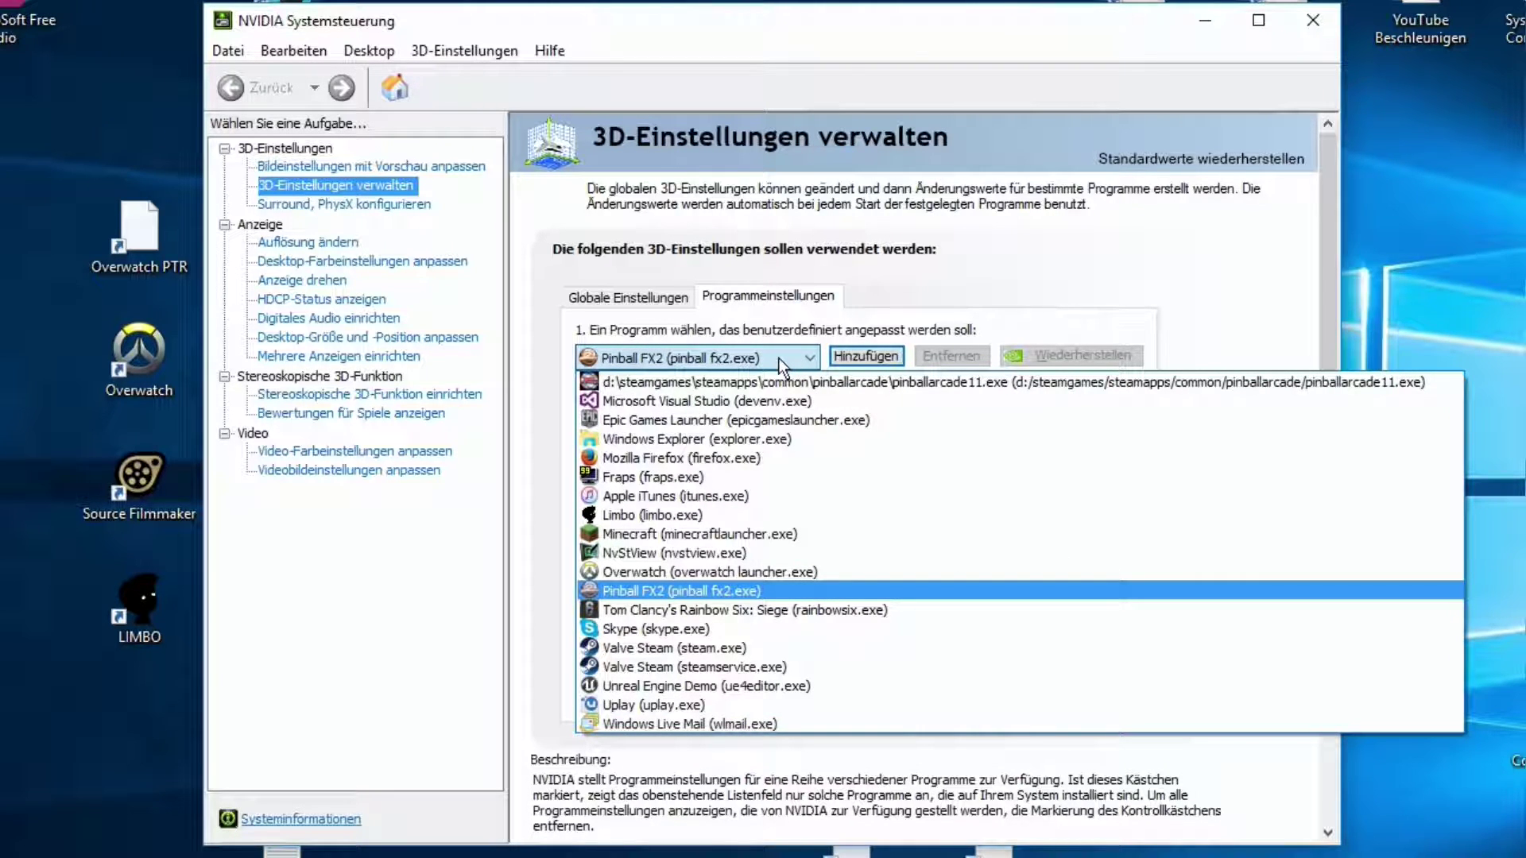
left_click(779, 363)
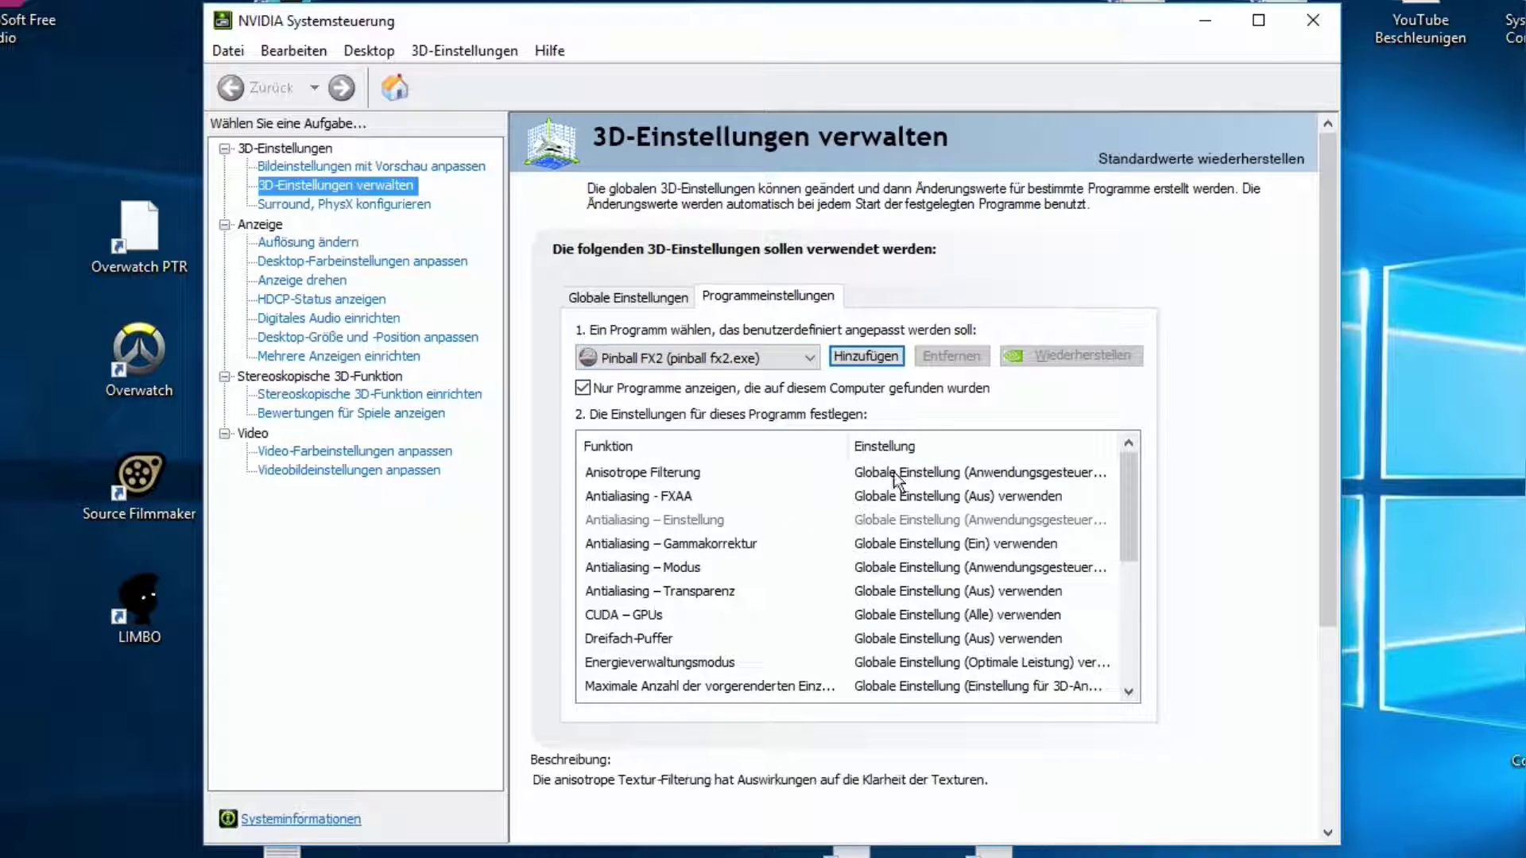
left_click_drag(1133, 489, 1112, 637)
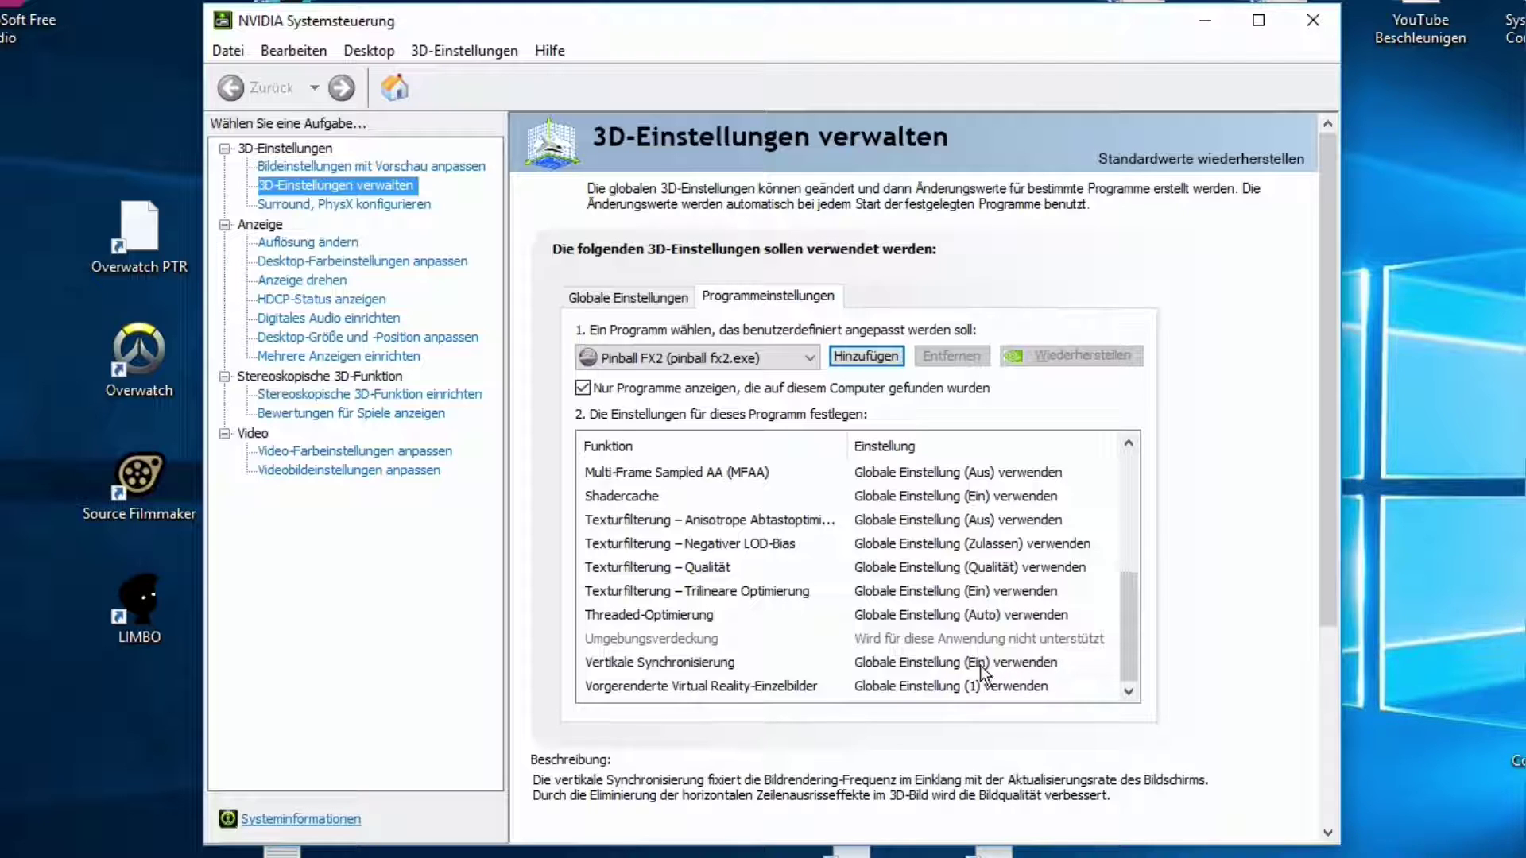
left_click(727, 663)
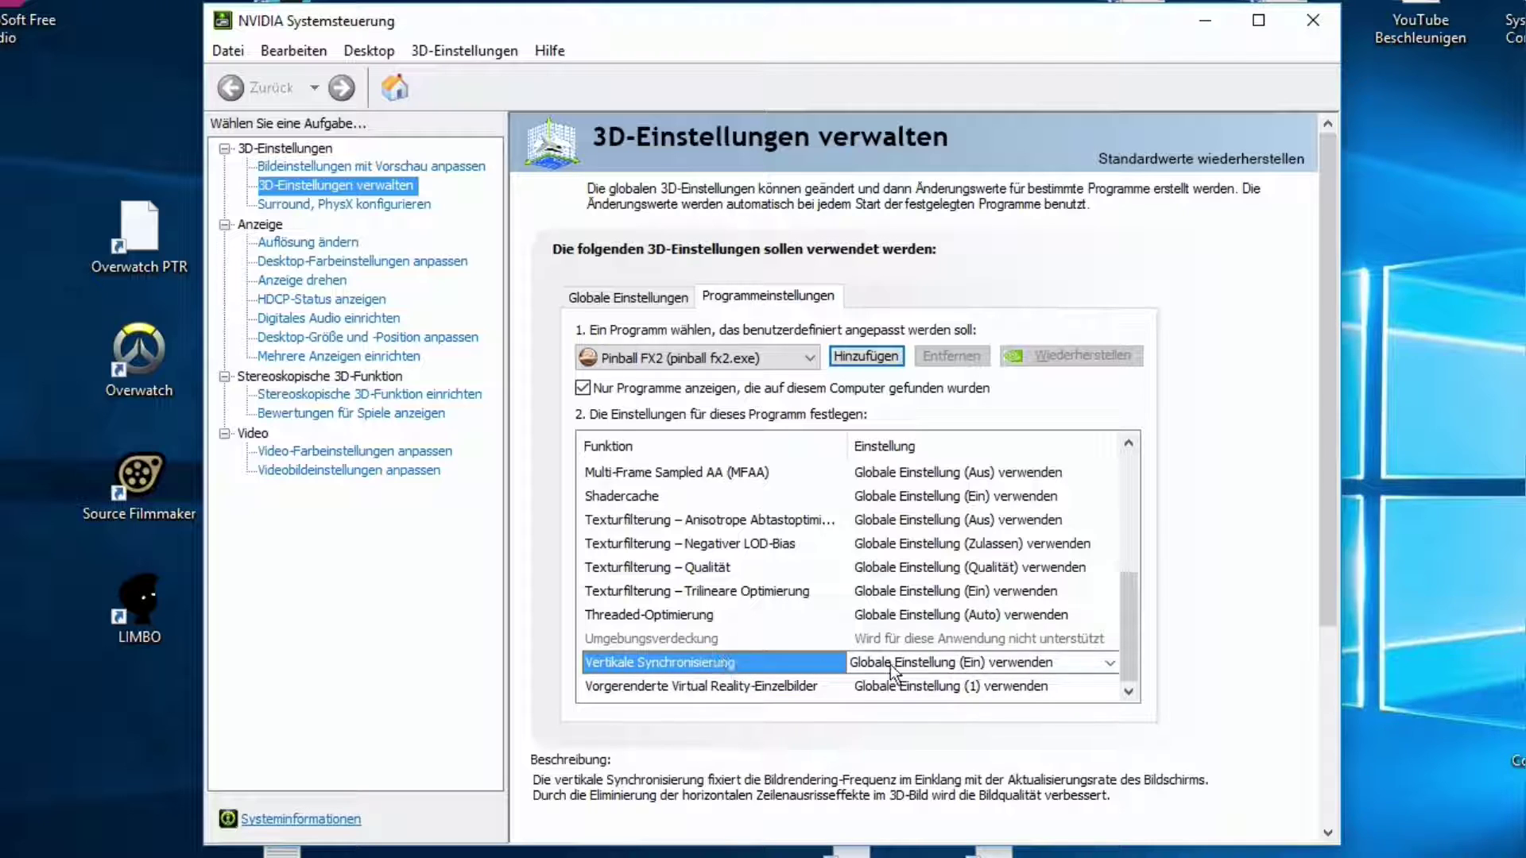
left_click(1108, 663)
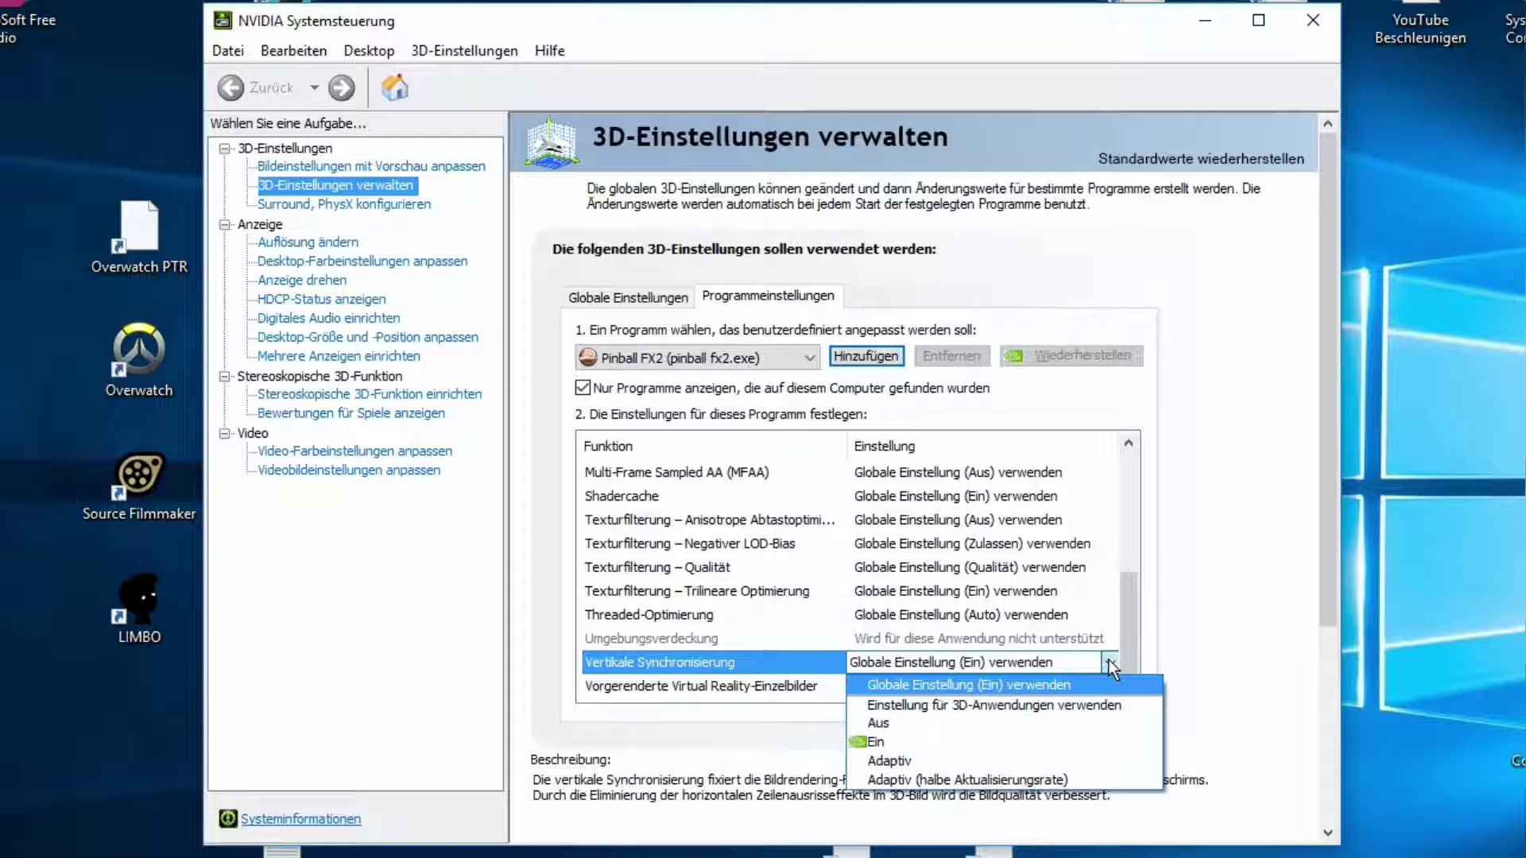
left_click(987, 721)
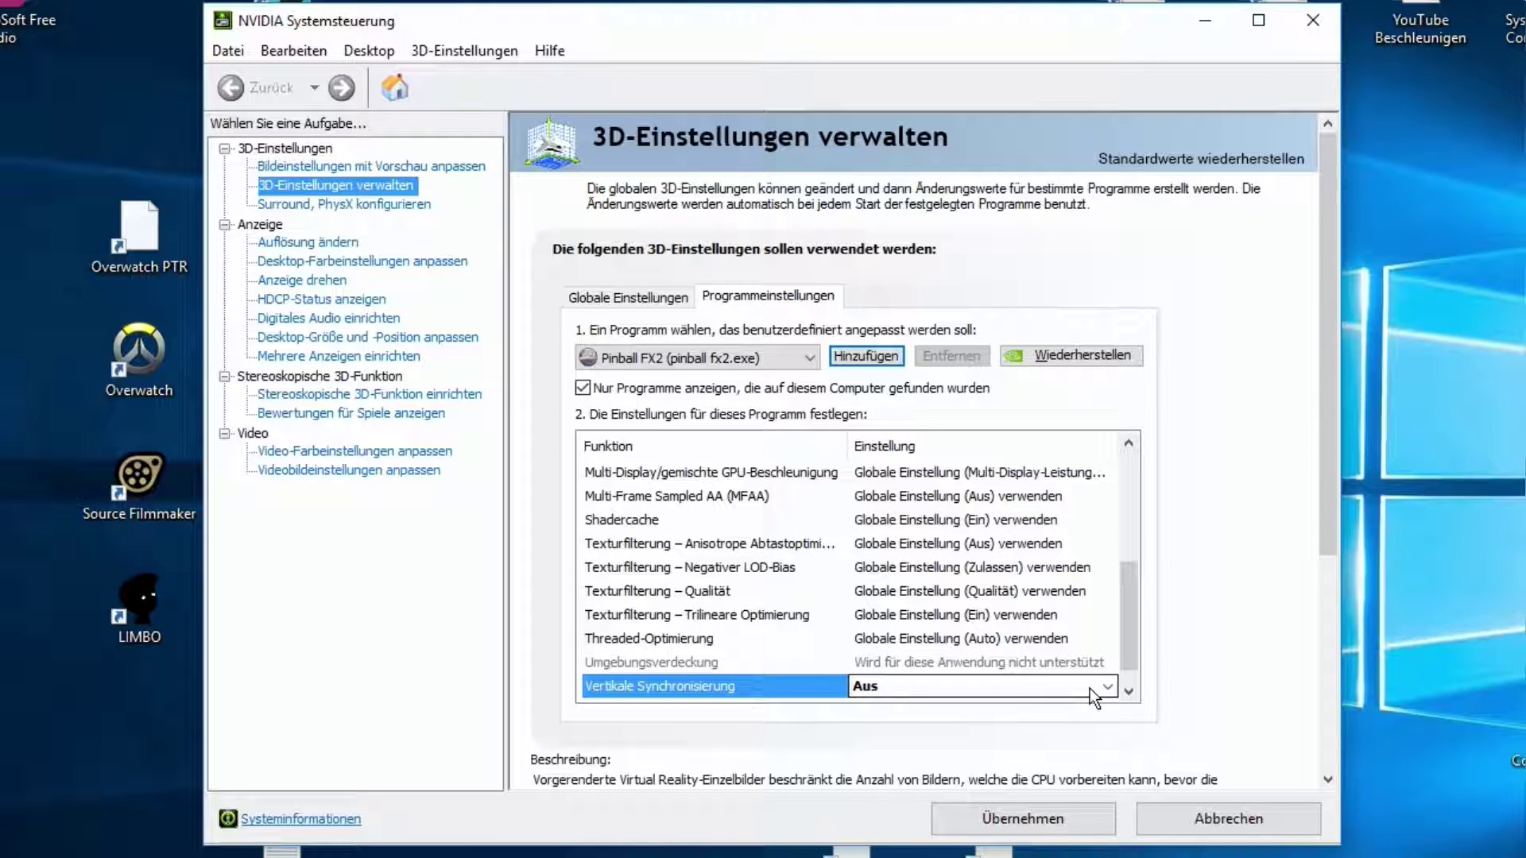
- Try Adaptiv for Pinball FX2's Vertikale Synchronisierung and switch the setting back to Aus
left_click(1089, 688)
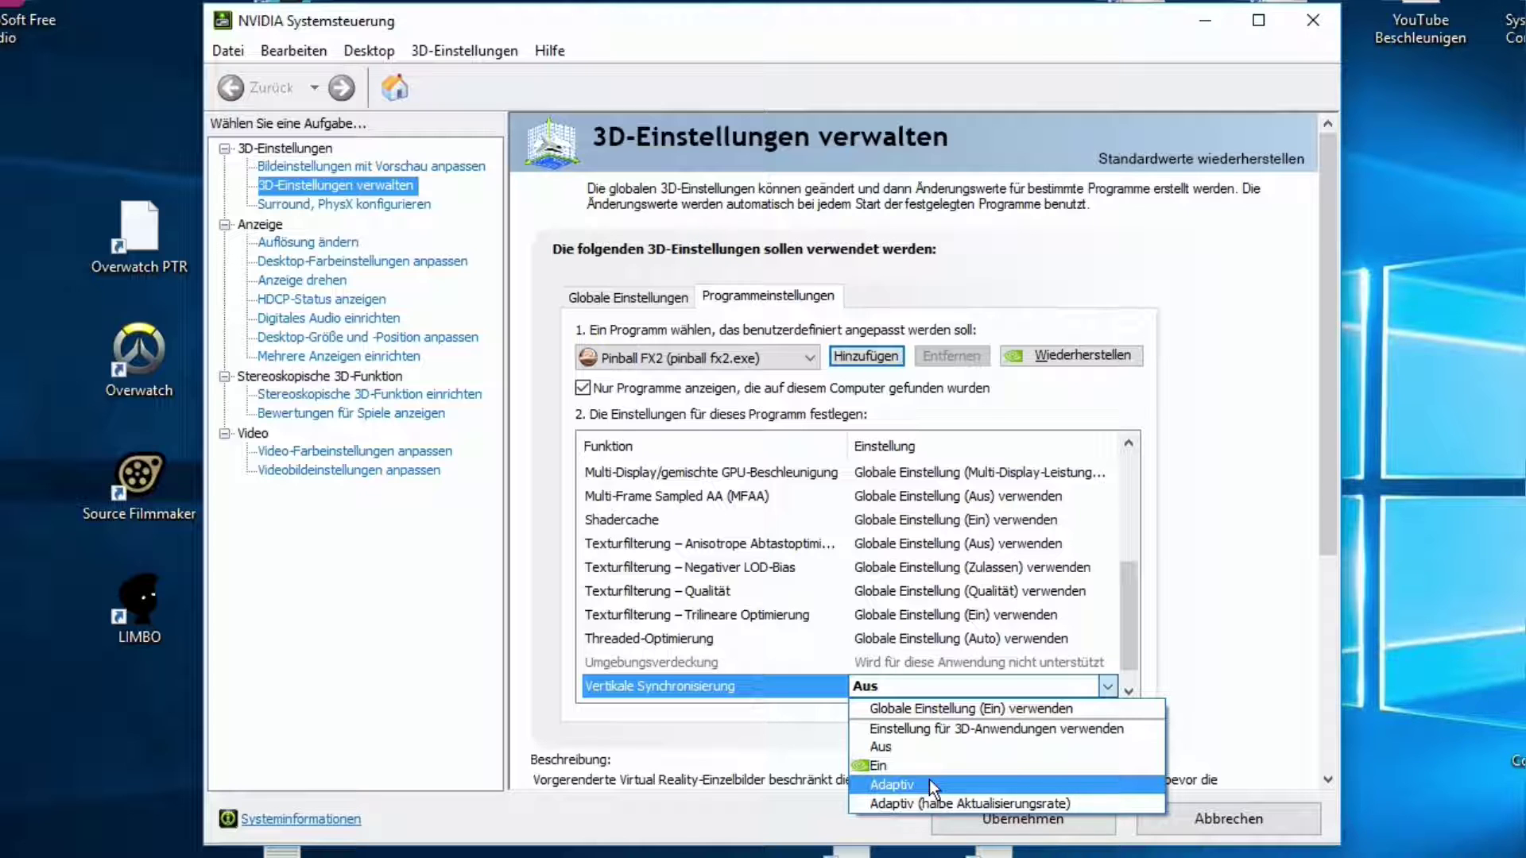
left_click(930, 781)
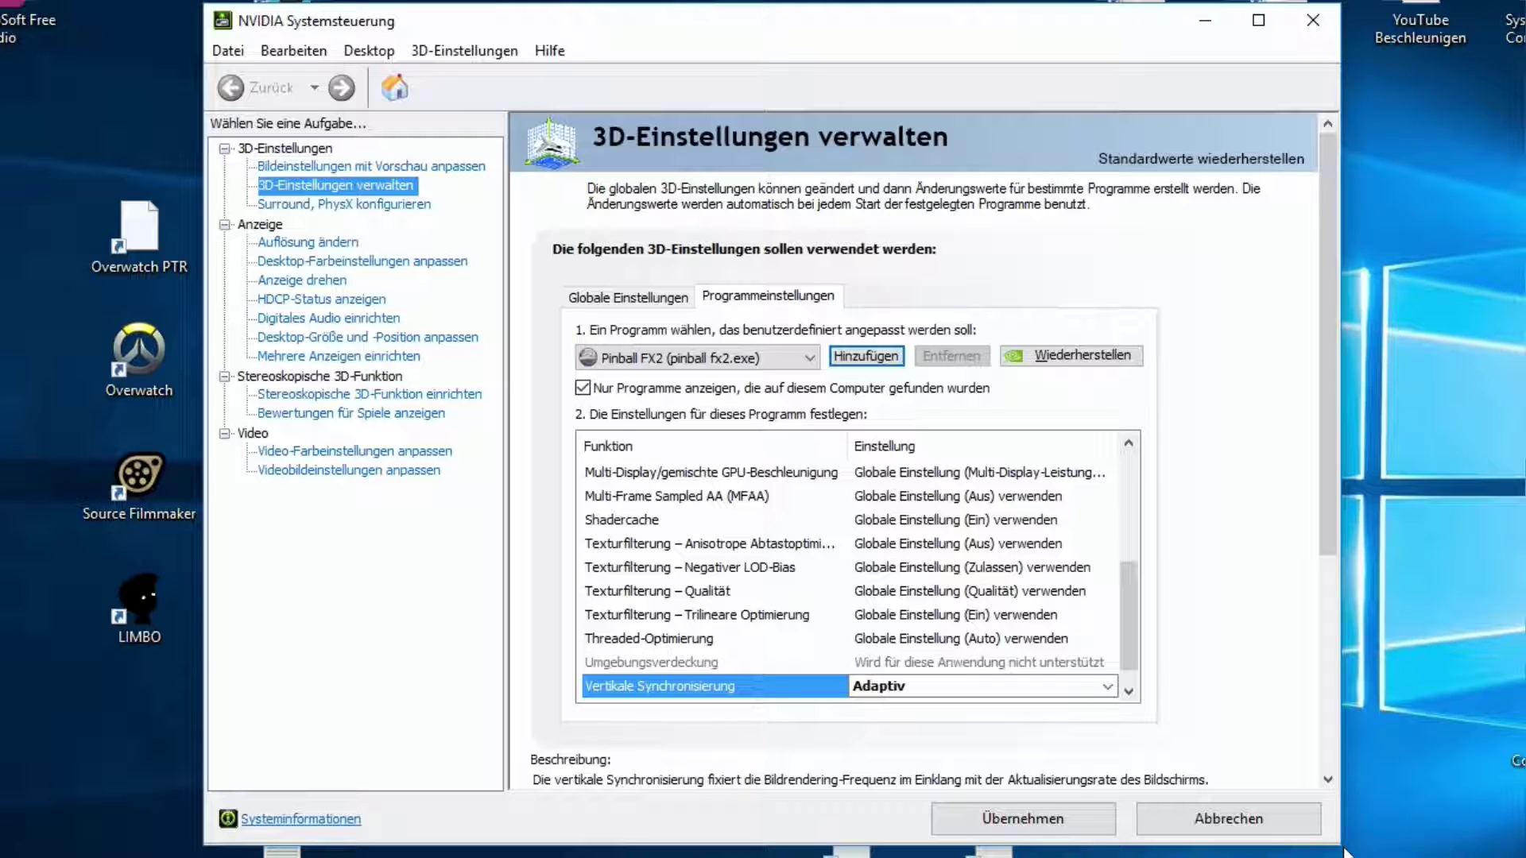
left_click(1004, 687)
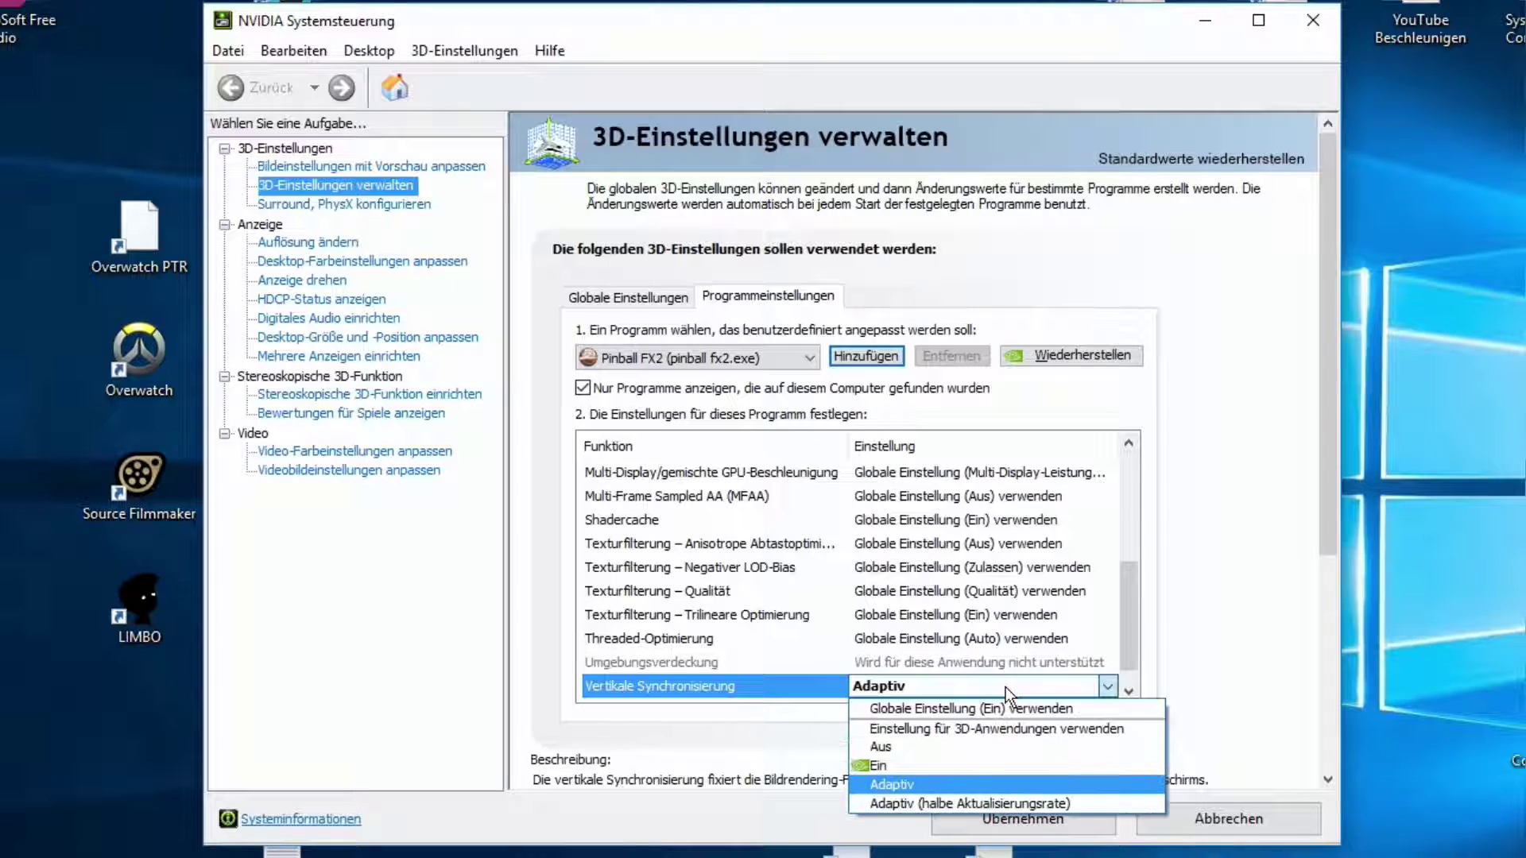
left_click(960, 752)
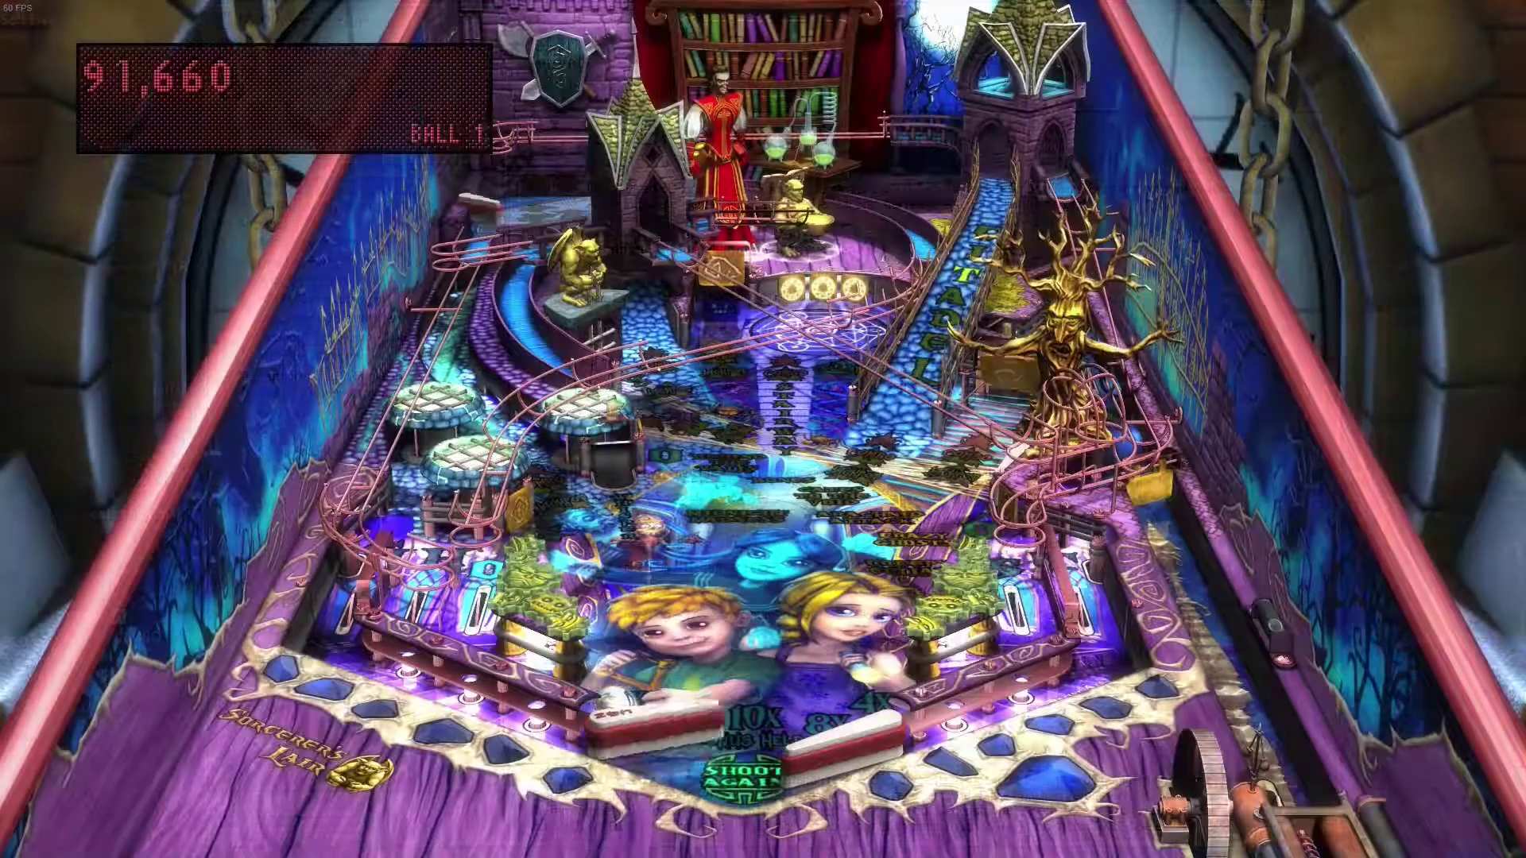
- Switch to Pinball FX2 and continue playing the Sorcerer's Lair ball with the flippers to test the vertical sync setting
key("shift")
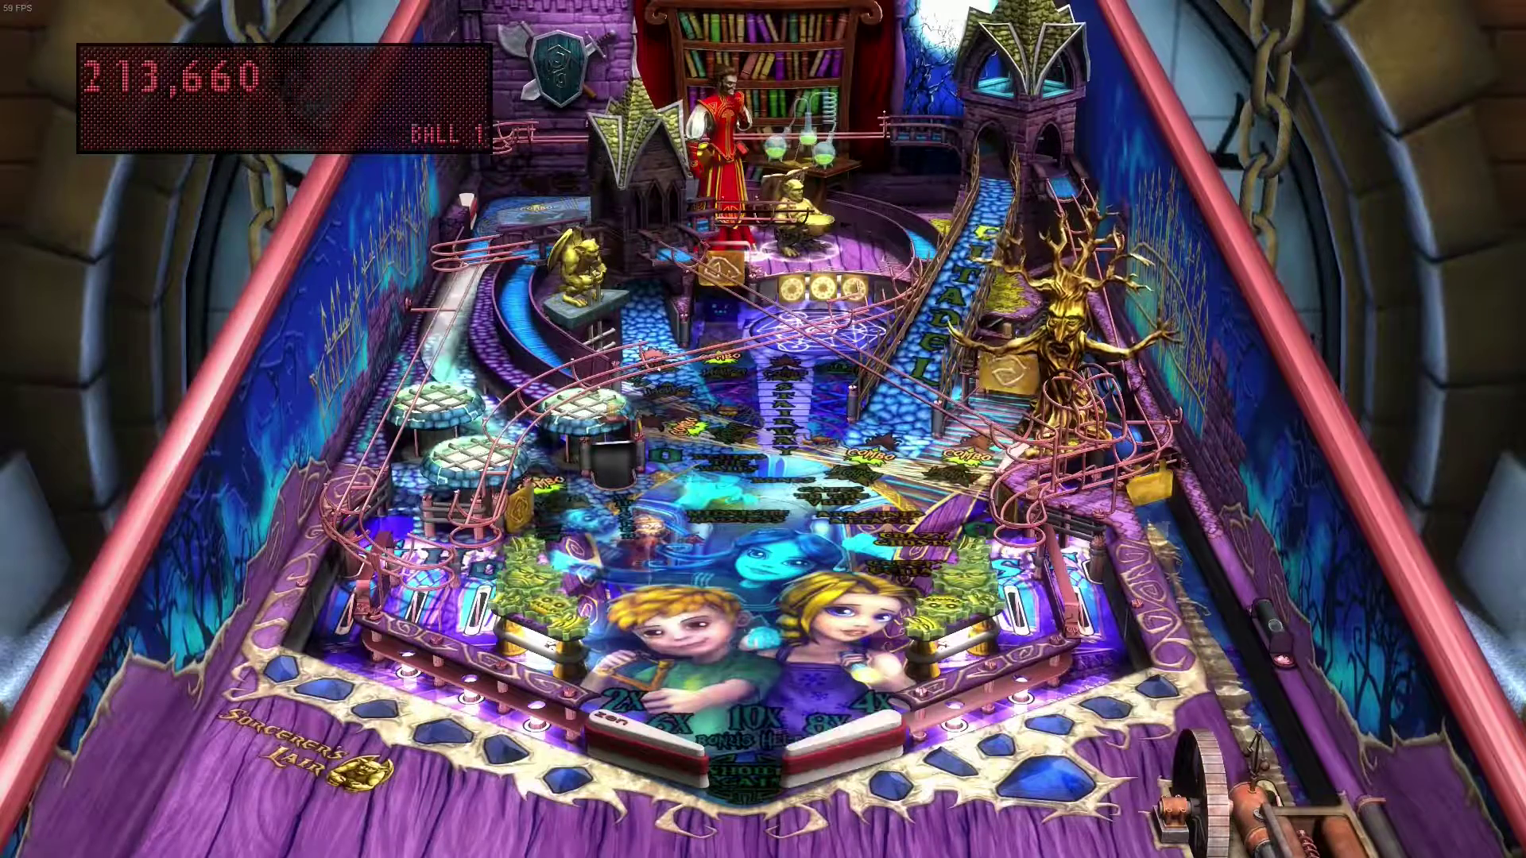
key("shift")
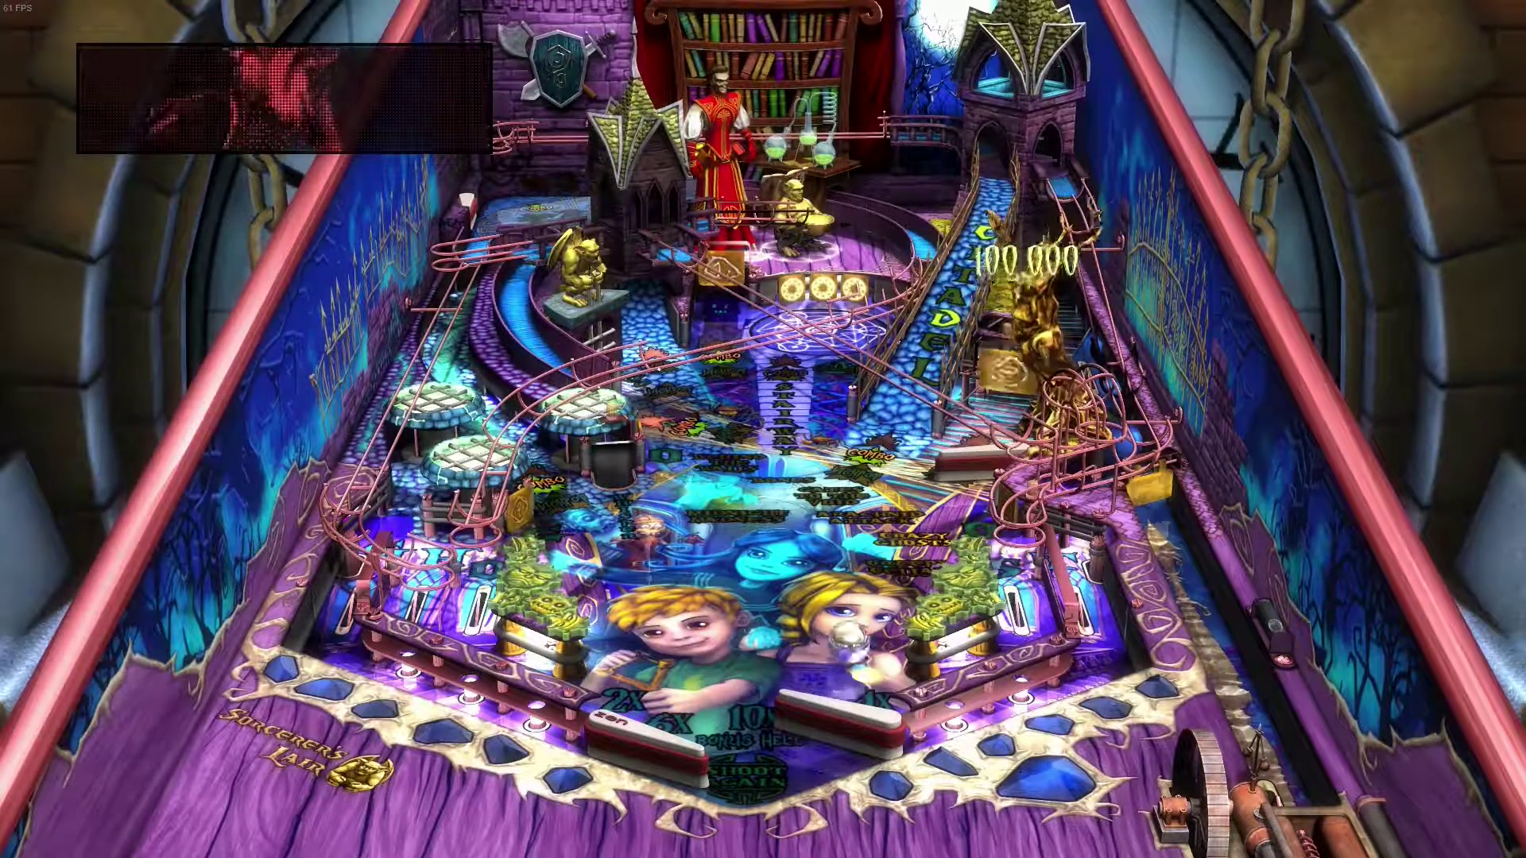
key("shift")
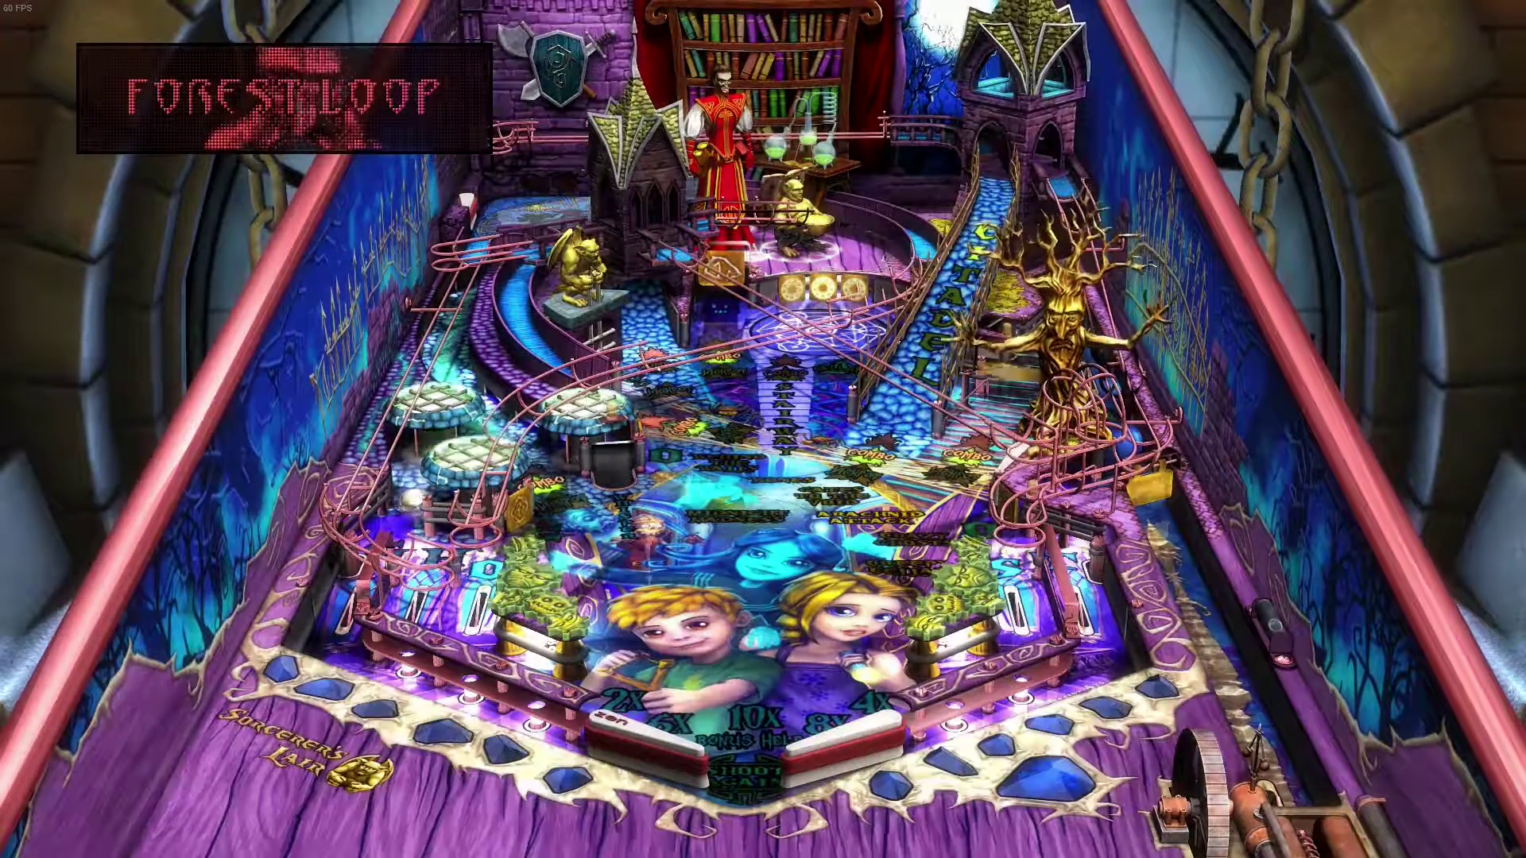